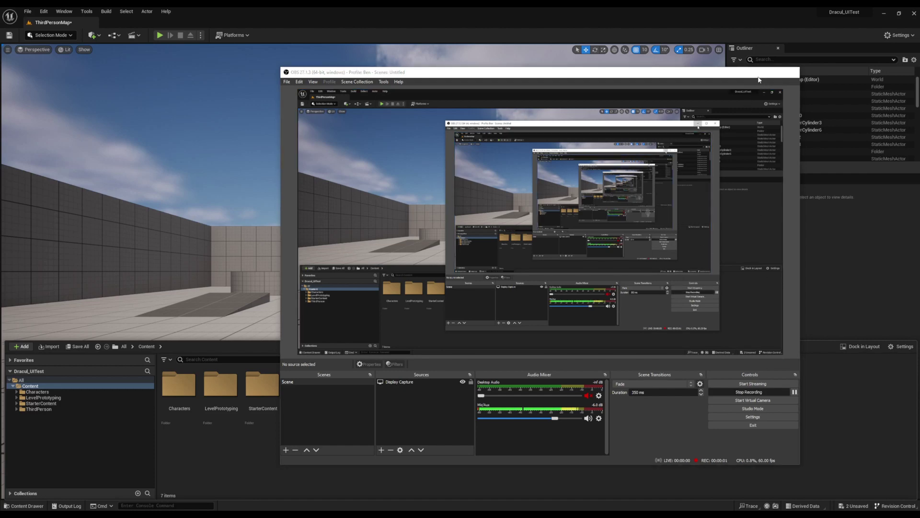
Minimize the OBS window to reveal the Unreal Editor showing ThirdPersonMap and its Content folder
{"action": "left_click", "coordinate": [759, 79]}
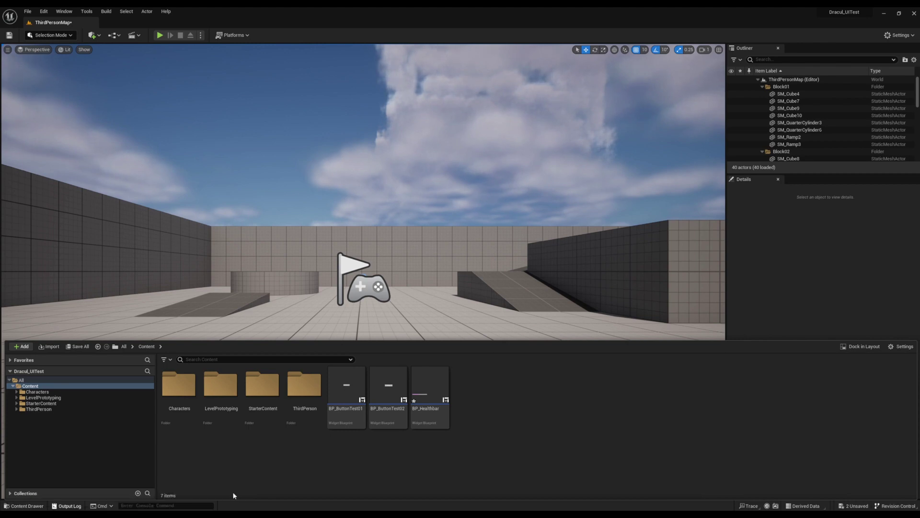
Create a new User Widget blueprint in the Content folder and name it BP_Menu
{"action": "right_click", "coordinate": [476, 397]}
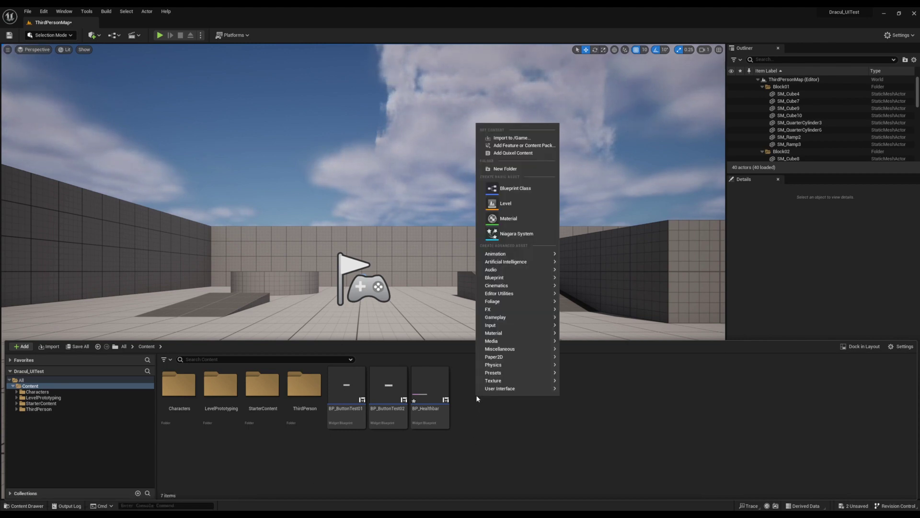
{"action": "mouse_move", "coordinate": [499, 388]}
{"action": "left_click", "coordinate": [598, 455]}
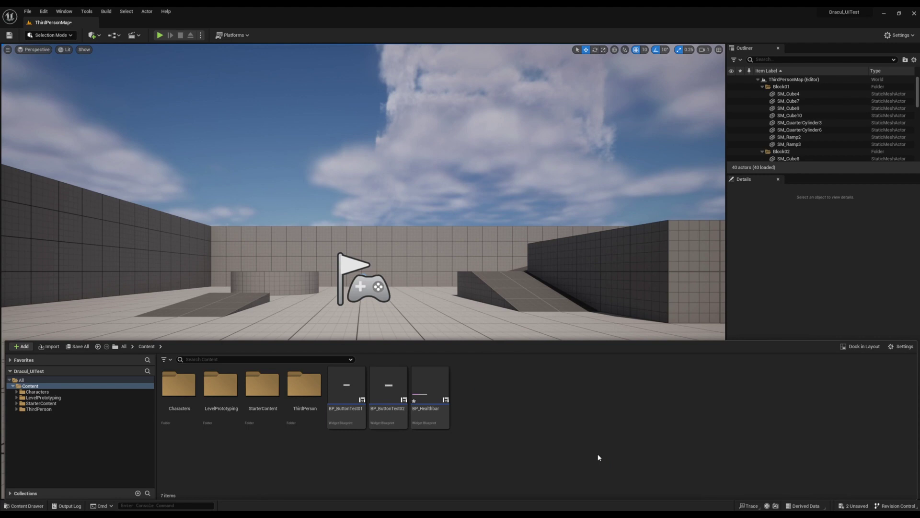
{"action": "left_click", "coordinate": [380, 203]}
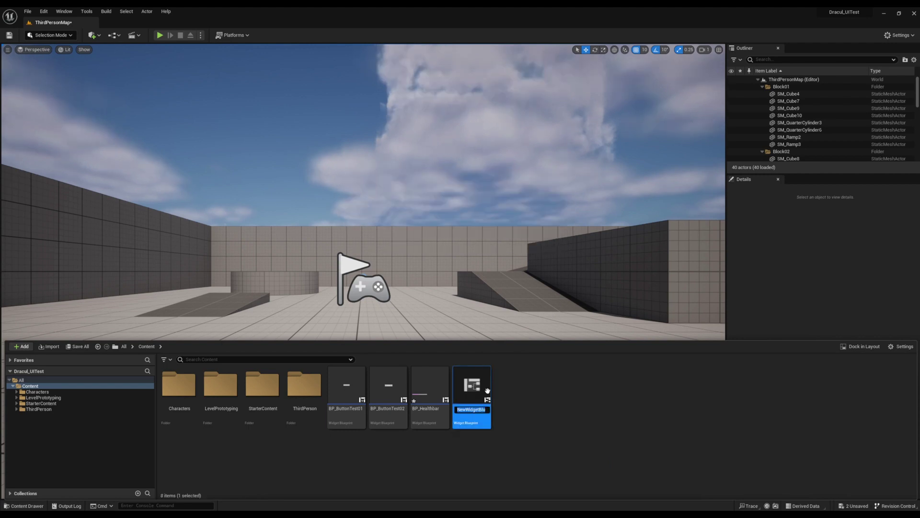
{"action": "type", "text": "BP_"}
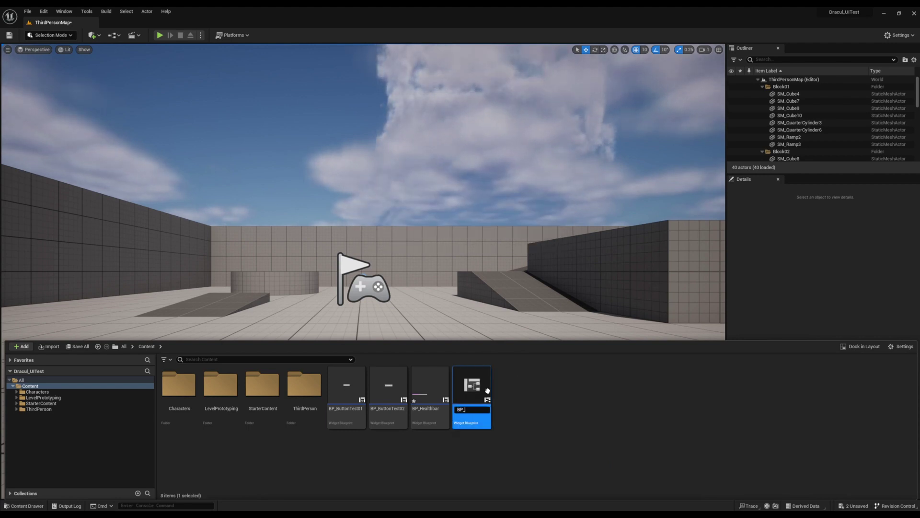
{"action": "type", "text": "Menue"}
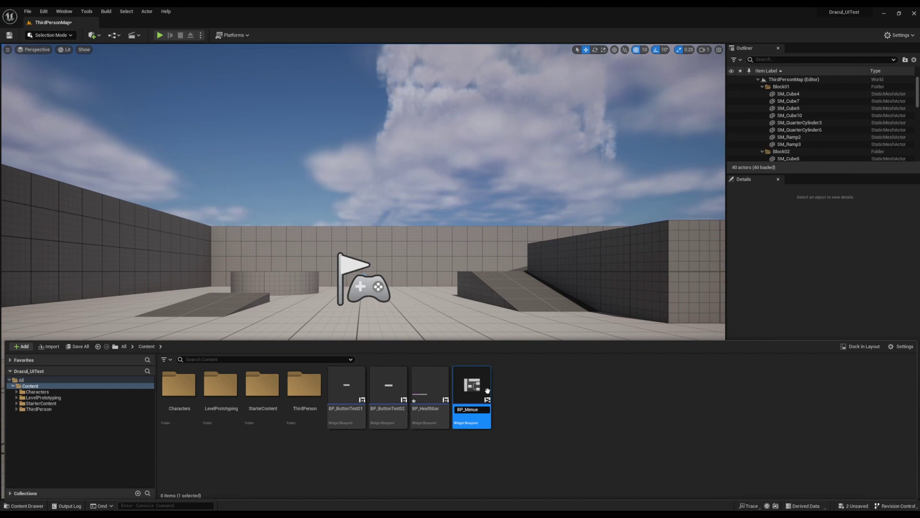
{"action": "key", "text": "Return"}
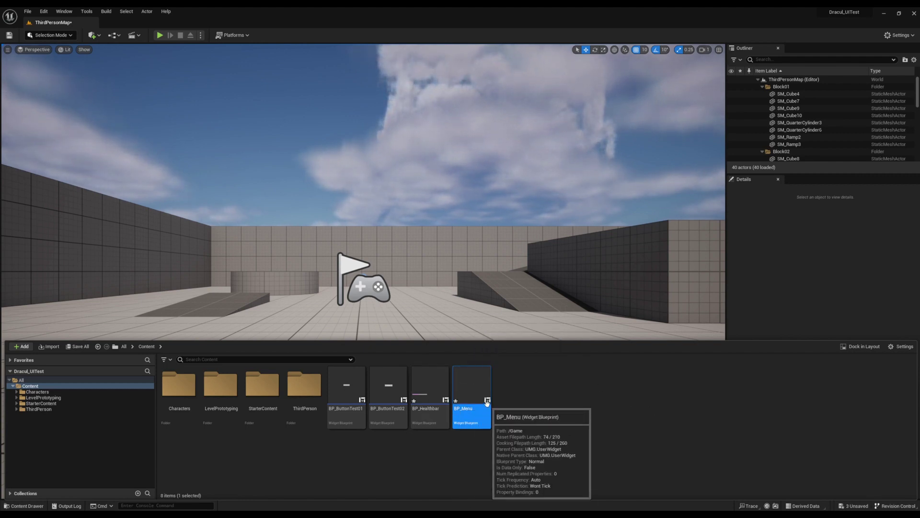
Open BP_Menu and add a Canvas Panel with a Vertical Box placed on it
{"action": "double_click", "coordinate": [474, 390]}
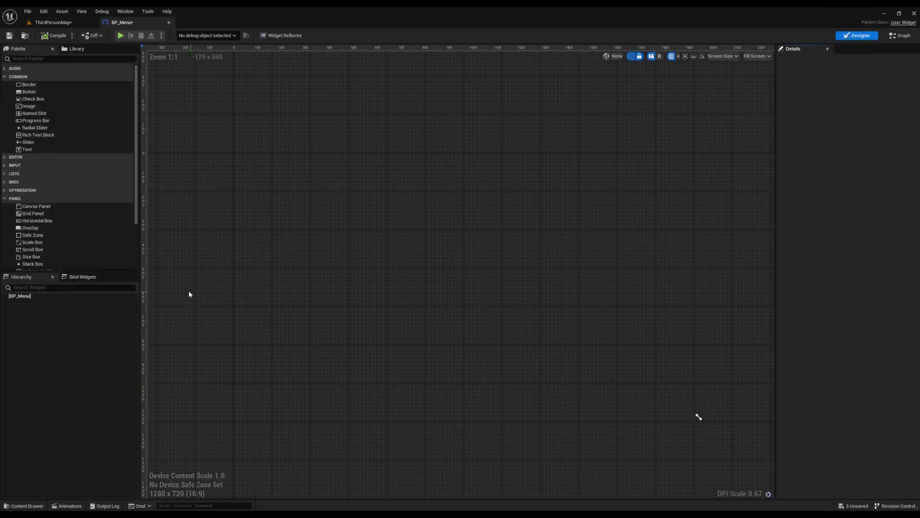
{"action": "left_click_drag", "start_coordinate": [36, 206], "coordinate": [321, 216]}
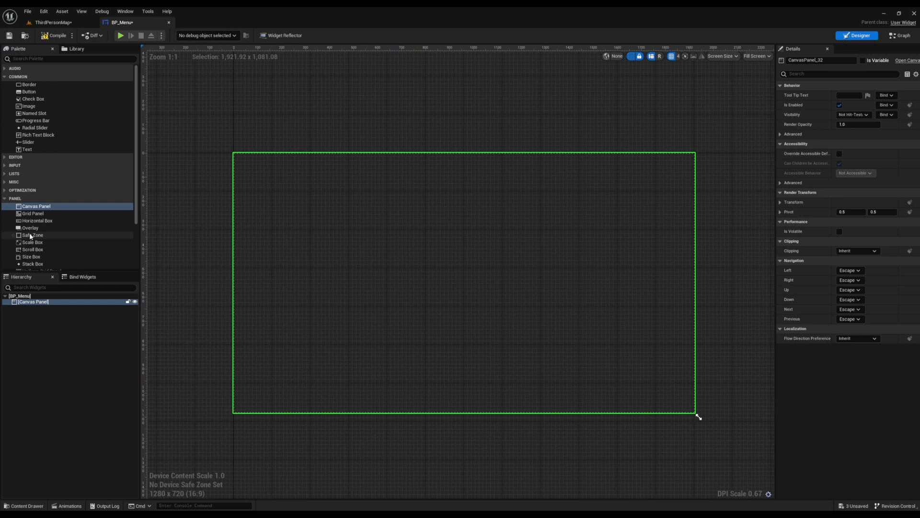
{"action": "scroll", "coordinate": [29, 232], "scroll_direction": "down", "scroll_amount": 2}
{"action": "scroll", "coordinate": [48, 251], "scroll_direction": "down", "scroll_amount": 2}
{"action": "left_click", "coordinate": [44, 233]}
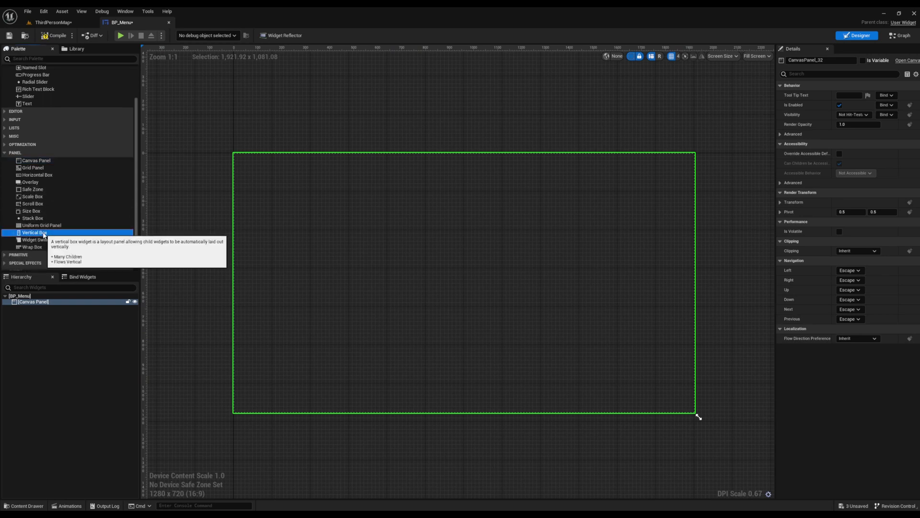
{"action": "left_click_drag", "start_coordinate": [50, 232], "coordinate": [444, 345]}
Resize and position the vertical box to roughly 315 by 468
{"action": "left_click_drag", "start_coordinate": [444, 247], "coordinate": [444, 229]}
{"action": "left_click_drag", "start_coordinate": [458, 286], "coordinate": [502, 286]}
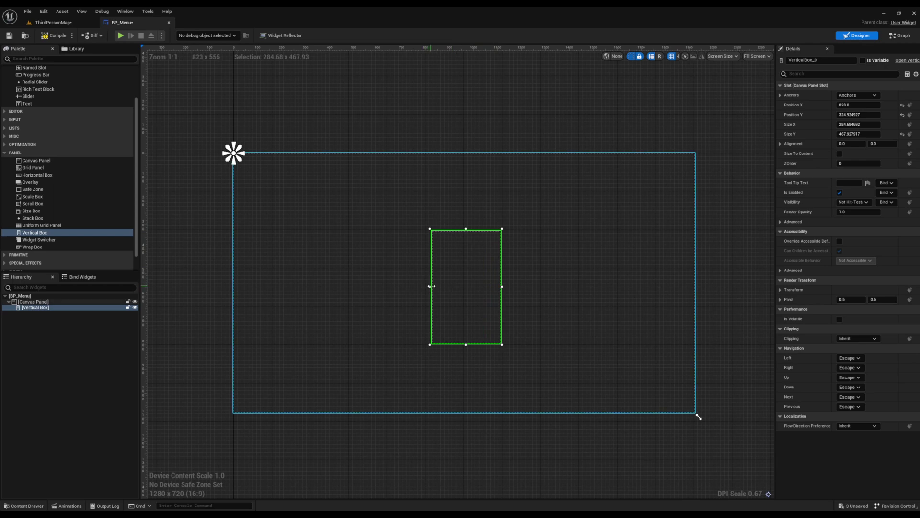
{"action": "left_click_drag", "start_coordinate": [428, 287], "coordinate": [423, 286]}
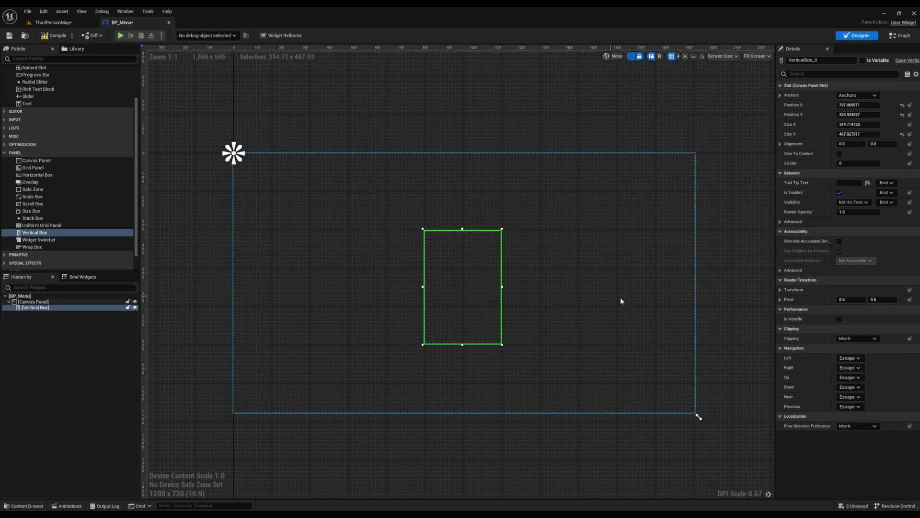
{"action": "mouse_move", "coordinate": [459, 257]}
{"action": "left_mouse_down"}
{"action": "mouse_move", "coordinate": [457, 247]}
{"action": "mouse_move", "coordinate": [453, 254]}
{"action": "left_mouse_up"}
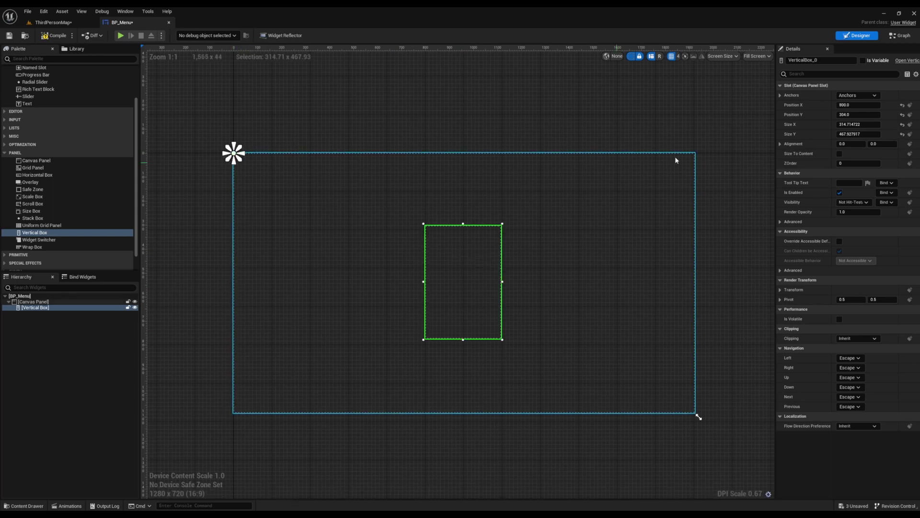
Anchor the vertical box to the centre preset of the screen
{"action": "left_click", "coordinate": [852, 96]}
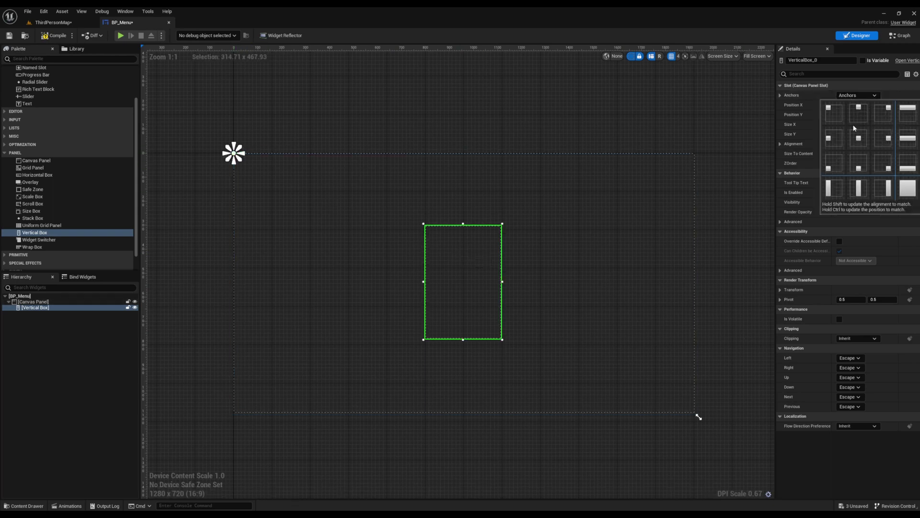
{"action": "left_click", "coordinate": [858, 139]}
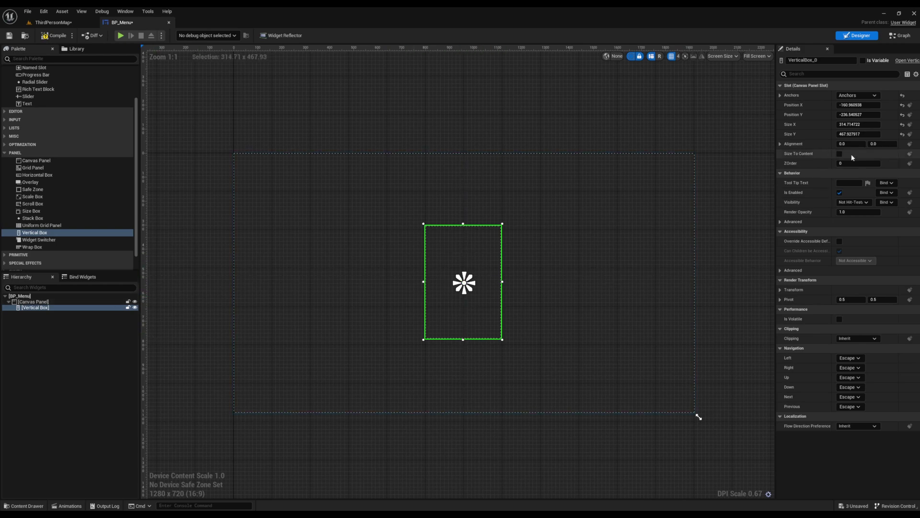
{"action": "left_click", "coordinate": [854, 96]}
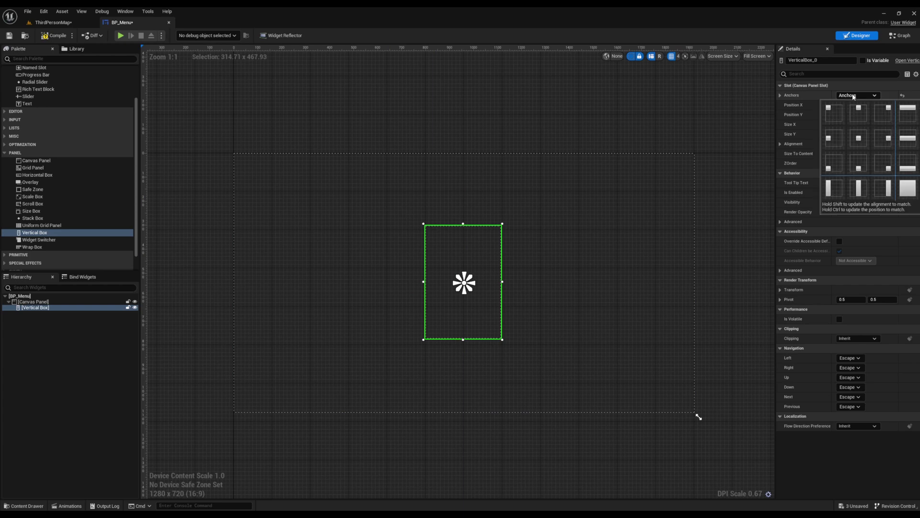
{"action": "left_click", "coordinate": [860, 141]}
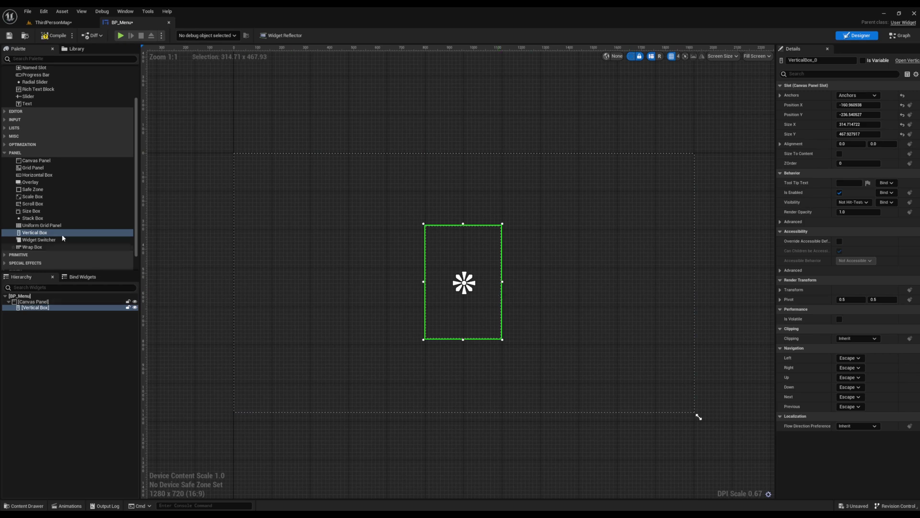
Add a Button to the vertical box and duplicate it with Ctrl+D into four stacked buttons
{"action": "scroll", "coordinate": [58, 108], "scroll_direction": "up", "scroll_amount": 3}
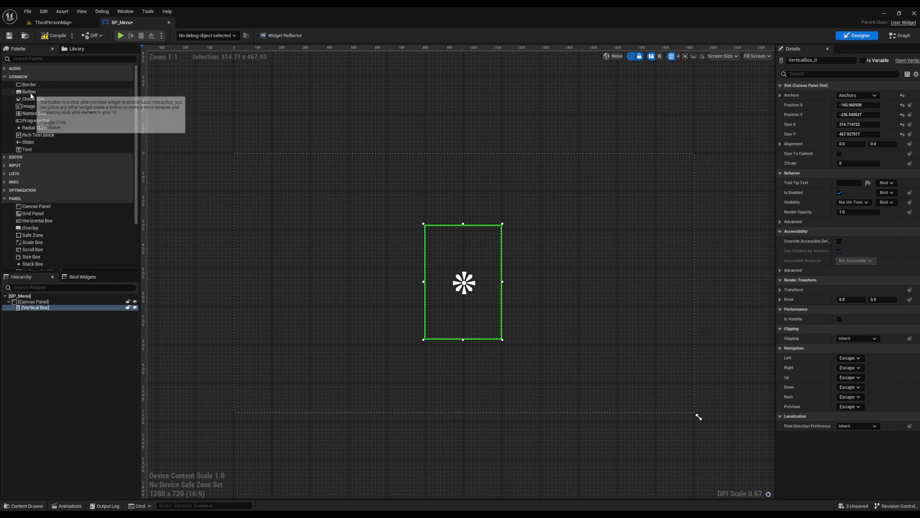
{"action": "left_click_drag", "start_coordinate": [29, 92], "coordinate": [438, 237]}
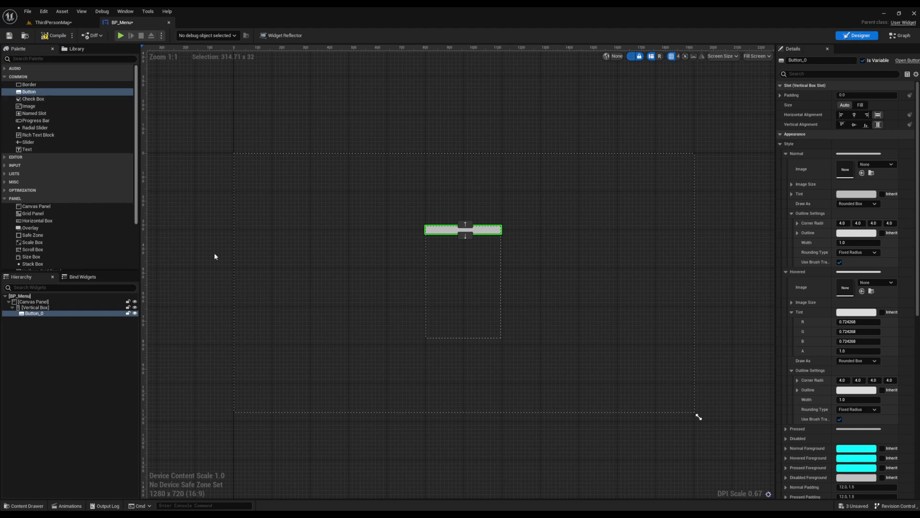
{"action": "left_click", "coordinate": [43, 314]}
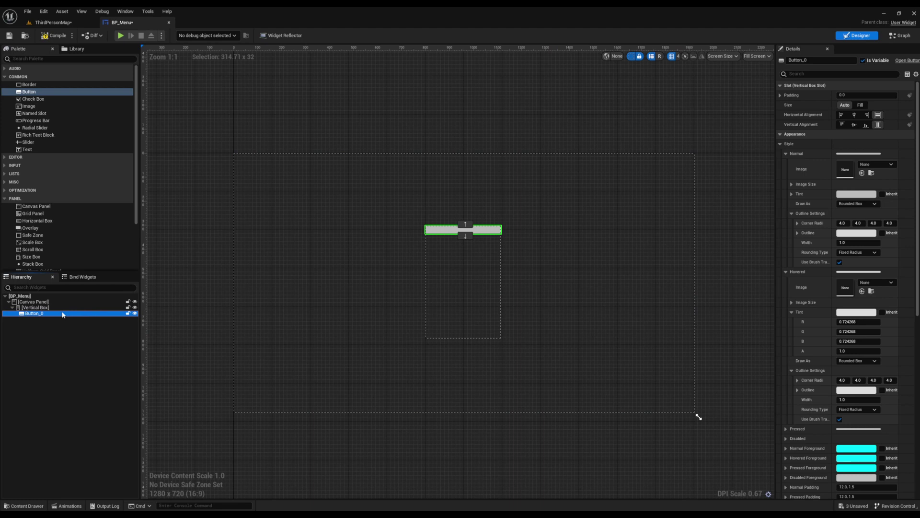
{"action": "key", "text": "ctrl+d"}
{"action": "key", "text": "ctrl+d"}
{"action": "key", "text": "ctrl+d"}
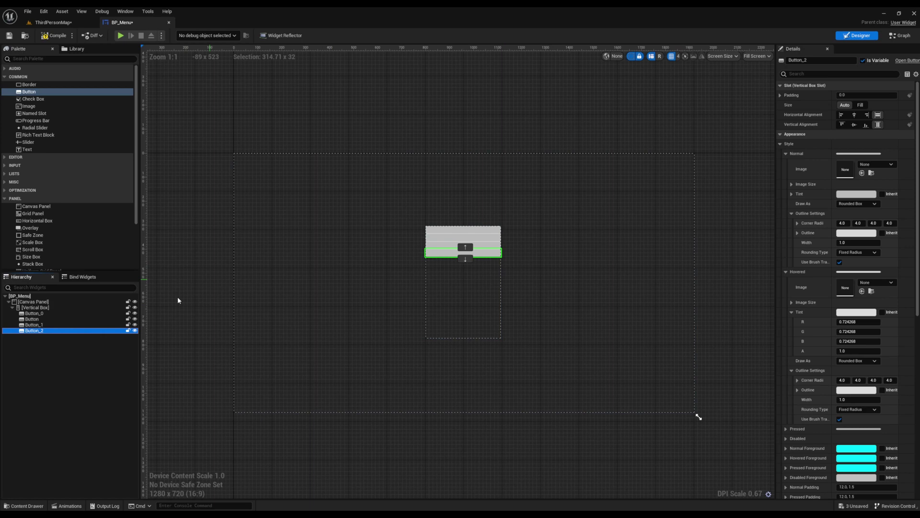
Select all four buttons and set their Size to Fill so they share the box height
{"action": "left_click", "coordinate": [615, 375]}
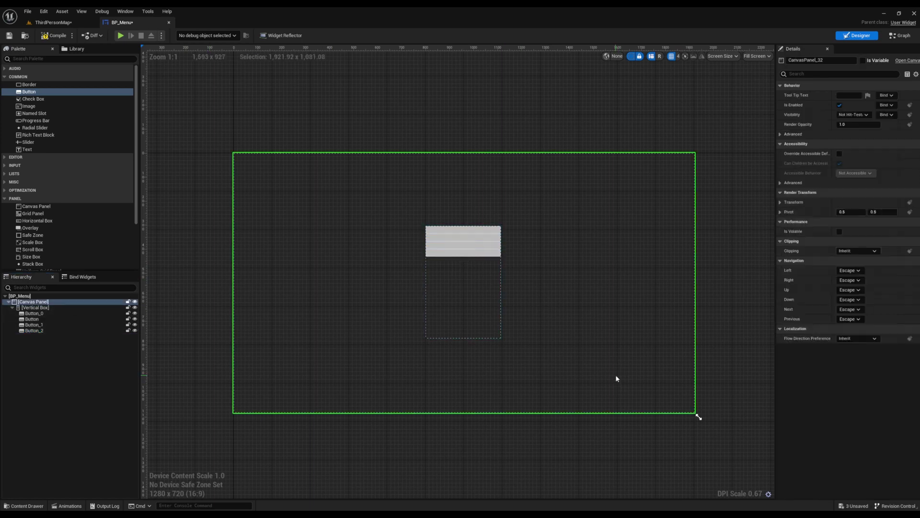
{"action": "left_click", "coordinate": [462, 253]}
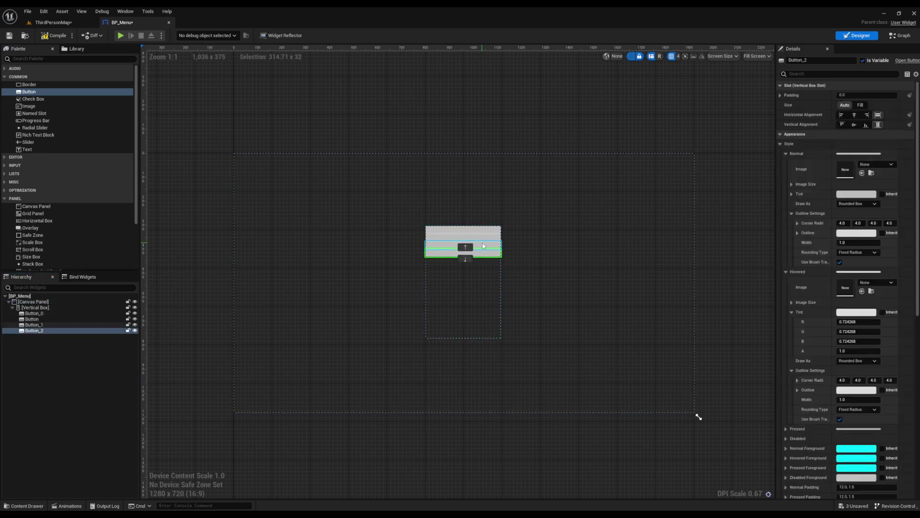
{"action": "left_click", "coordinate": [483, 243], "text": "ctrl"}
{"action": "left_click", "coordinate": [488, 233], "text": "ctrl"}
{"action": "left_click", "coordinate": [489, 237], "text": "ctrl"}
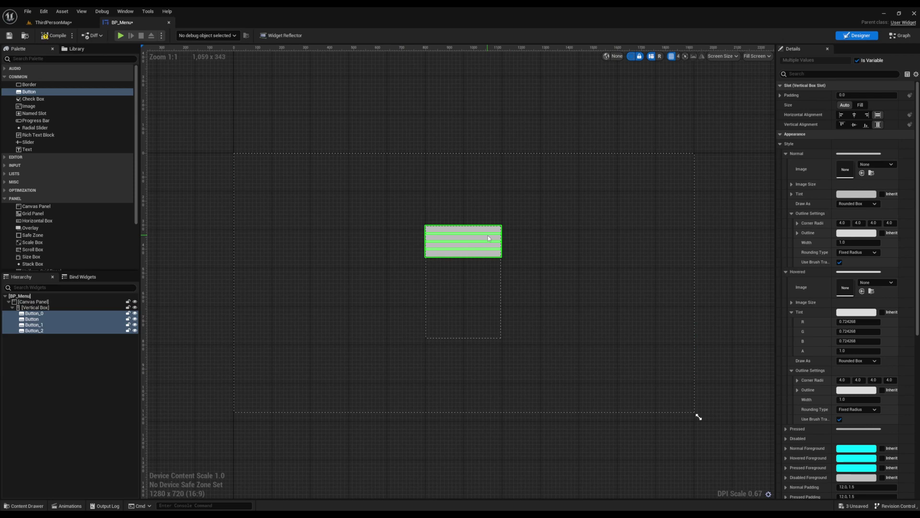
{"action": "left_click", "coordinate": [860, 104]}
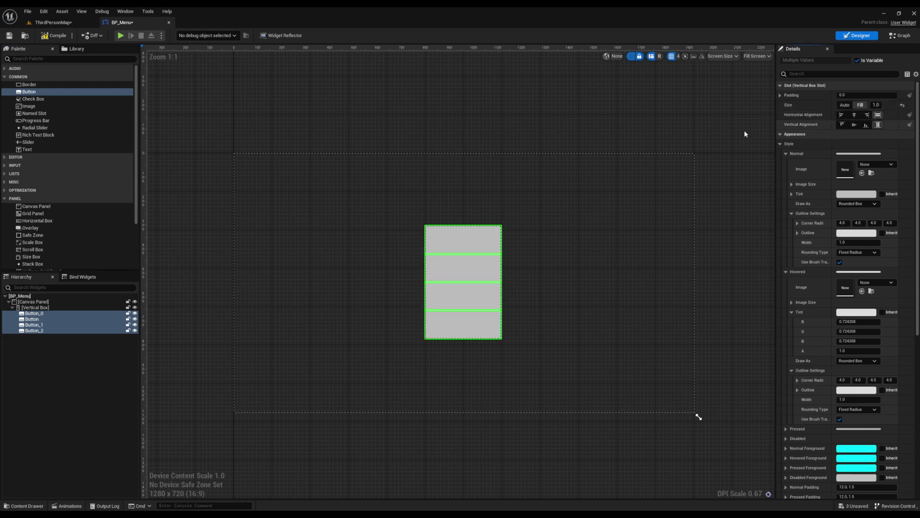
{"action": "left_click", "coordinate": [625, 125]}
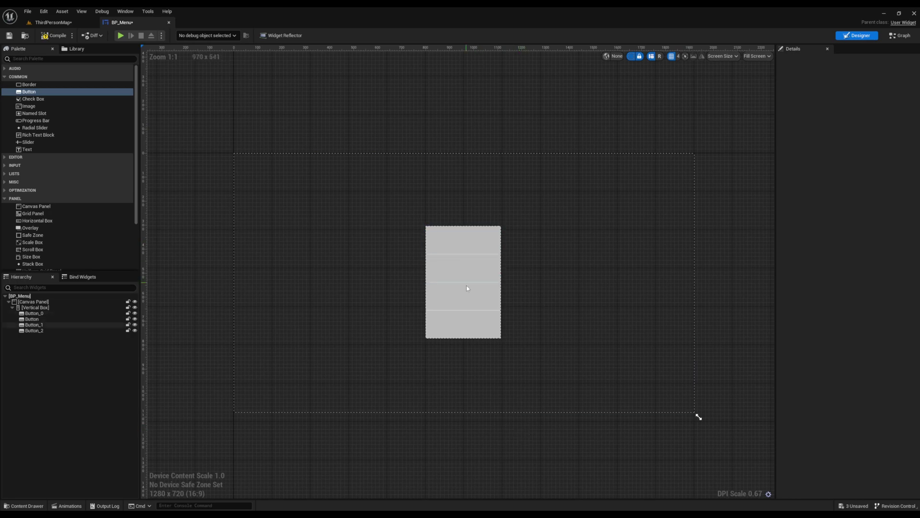
Reselect all four buttons and start editing their Padding value
{"action": "left_click", "coordinate": [484, 242]}
{"action": "left_click", "coordinate": [484, 269], "text": "ctrl"}
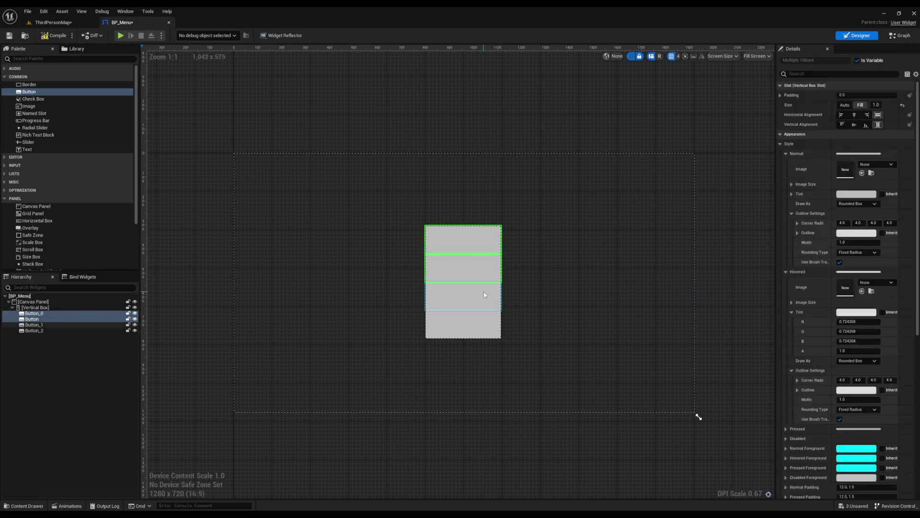
{"action": "left_click", "coordinate": [484, 292], "text": "ctrl"}
{"action": "left_click", "coordinate": [485, 323], "text": "ctrl"}
{"action": "left_click", "coordinate": [872, 94]}
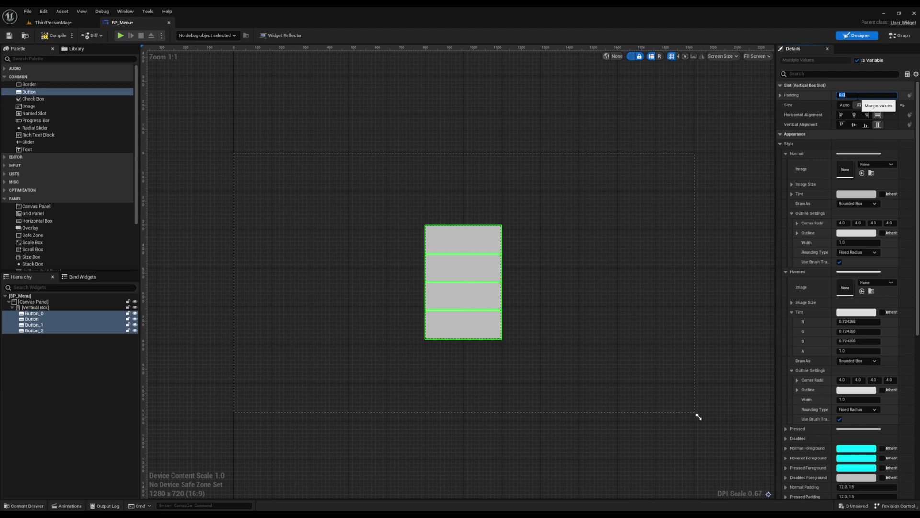
Apply a padding of 20 to the four buttons, then deselect them
{"action": "type", "text": "20"}
{"action": "key", "text": "Return"}
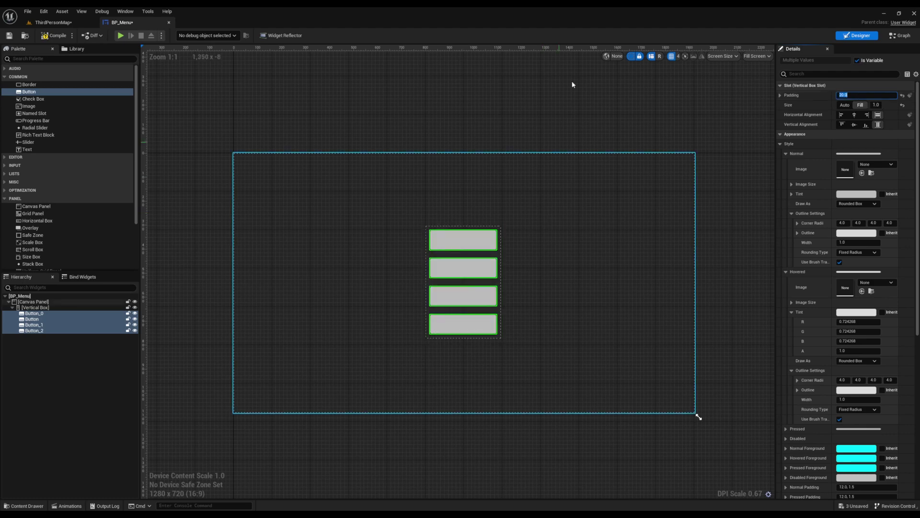
{"action": "left_click", "coordinate": [583, 134]}
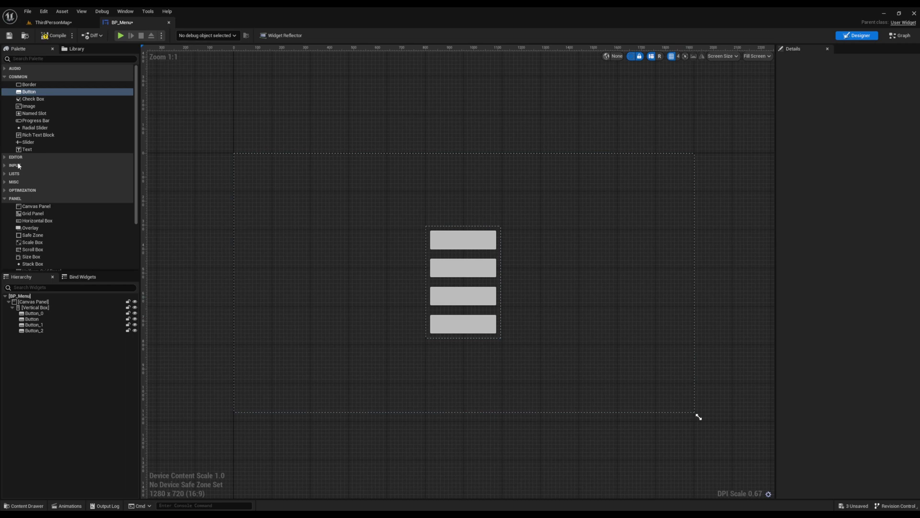
Drop a Text Block label into each of the four menu buttons, then clear the selection
{"action": "left_click", "coordinate": [34, 314]}
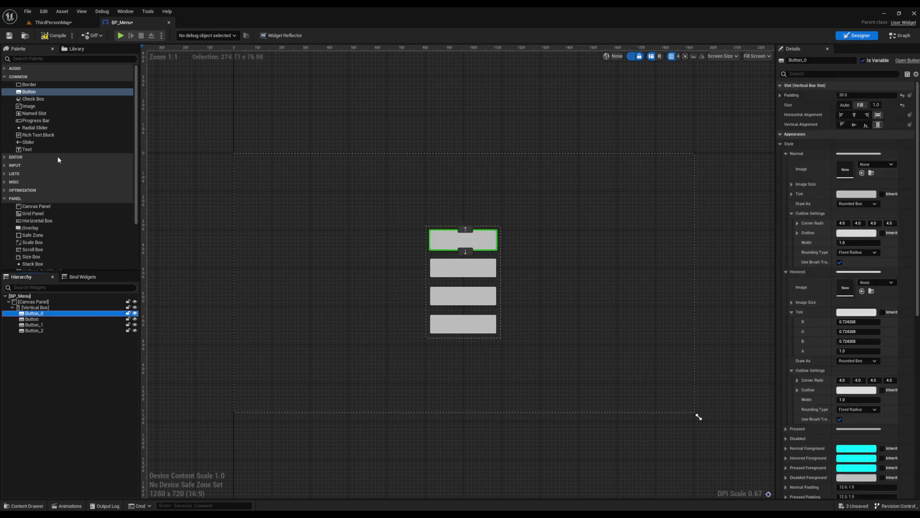
{"action": "left_click", "coordinate": [27, 151]}
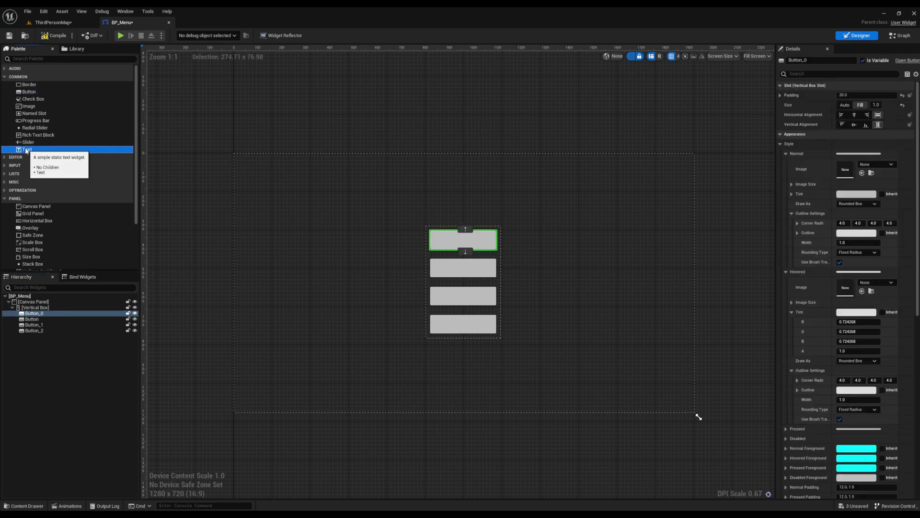
{"action": "left_click_drag", "start_coordinate": [26, 150], "coordinate": [474, 242]}
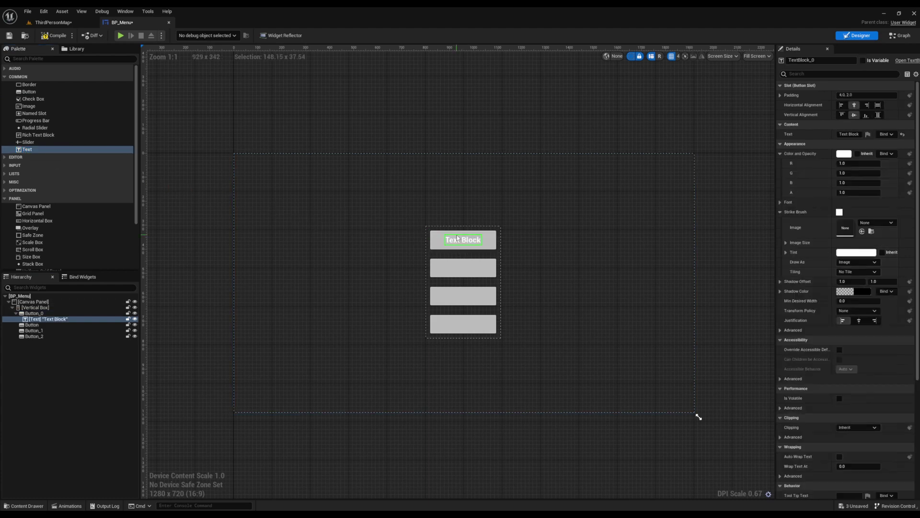
{"action": "left_click", "coordinate": [463, 268]}
{"action": "left_click_drag", "start_coordinate": [30, 150], "coordinate": [432, 269]}
{"action": "left_click", "coordinate": [463, 295]}
{"action": "left_click_drag", "start_coordinate": [27, 149], "coordinate": [446, 296]}
{"action": "left_click", "coordinate": [463, 326]}
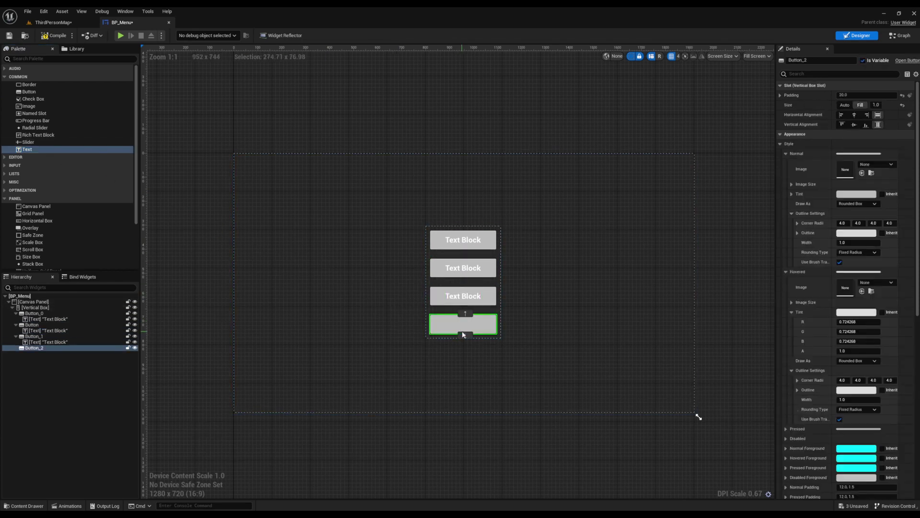
{"action": "left_click_drag", "start_coordinate": [29, 149], "coordinate": [445, 330]}
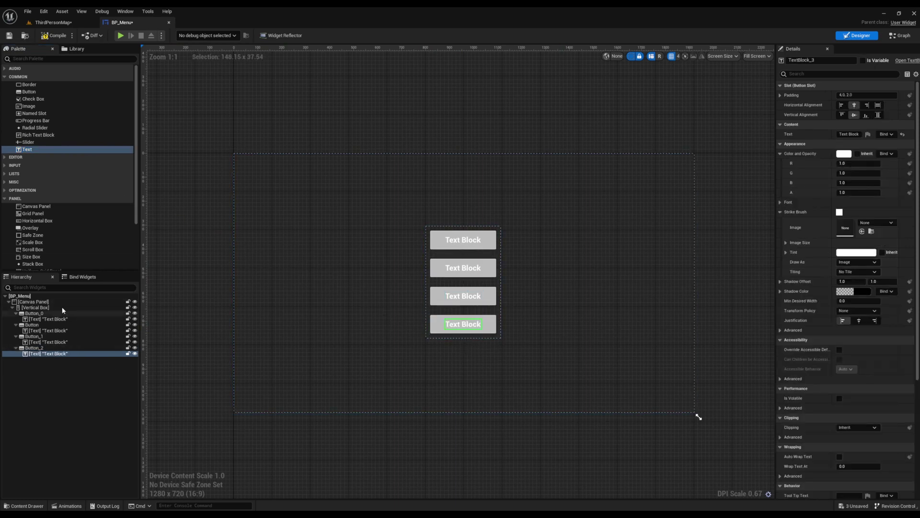
{"action": "left_click", "coordinate": [477, 111]}
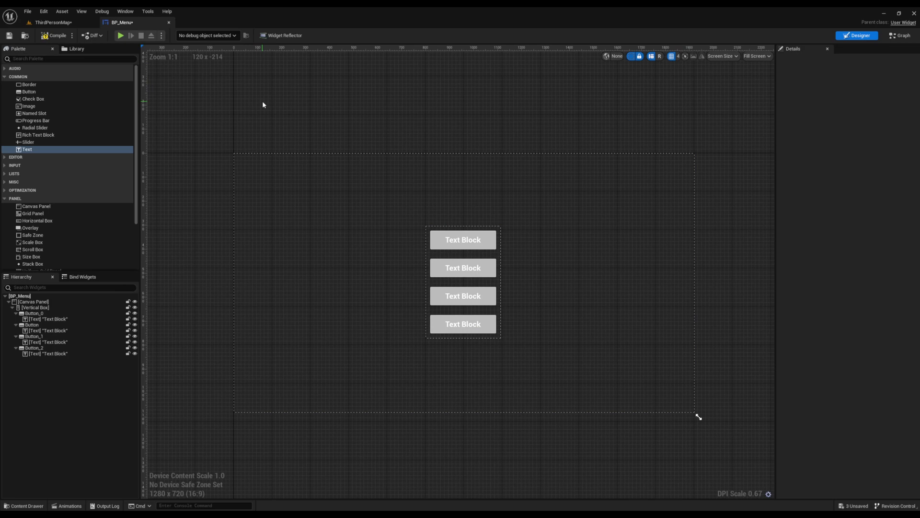
Save and compile BP_Menu, run a quick Play in Editor test despite errors, then stop
{"action": "left_click", "coordinate": [9, 35]}
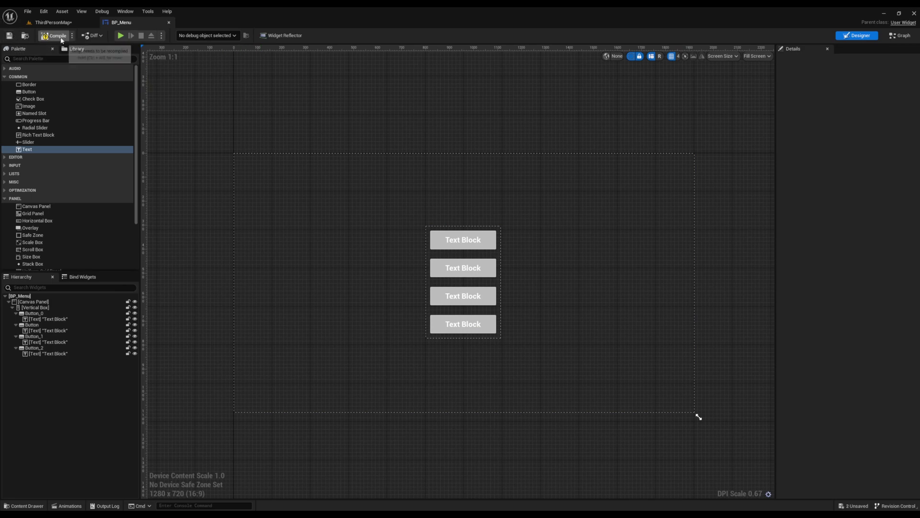
{"action": "left_click", "coordinate": [61, 38]}
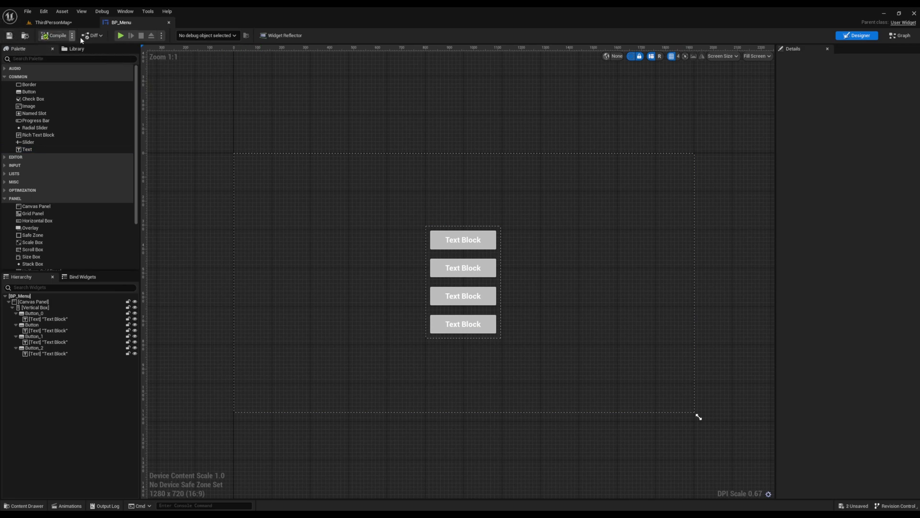
{"action": "left_click", "coordinate": [121, 36]}
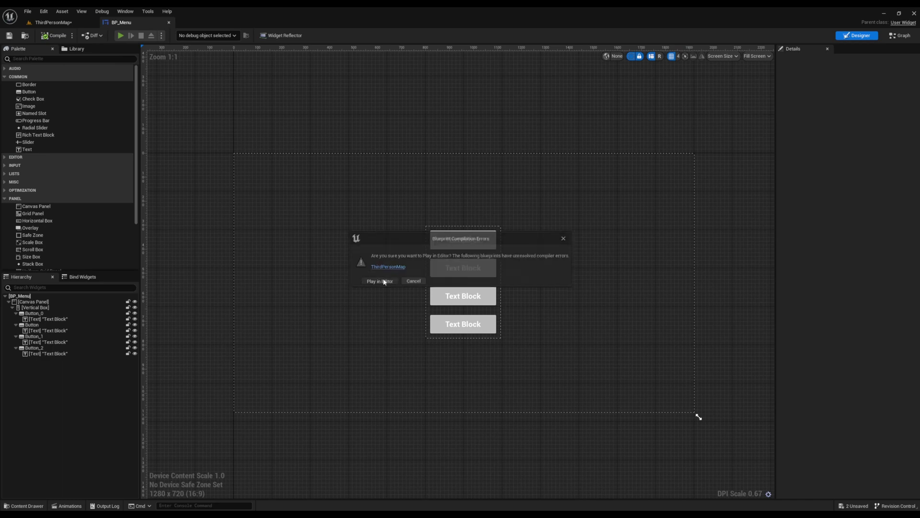
{"action": "left_click", "coordinate": [383, 281]}
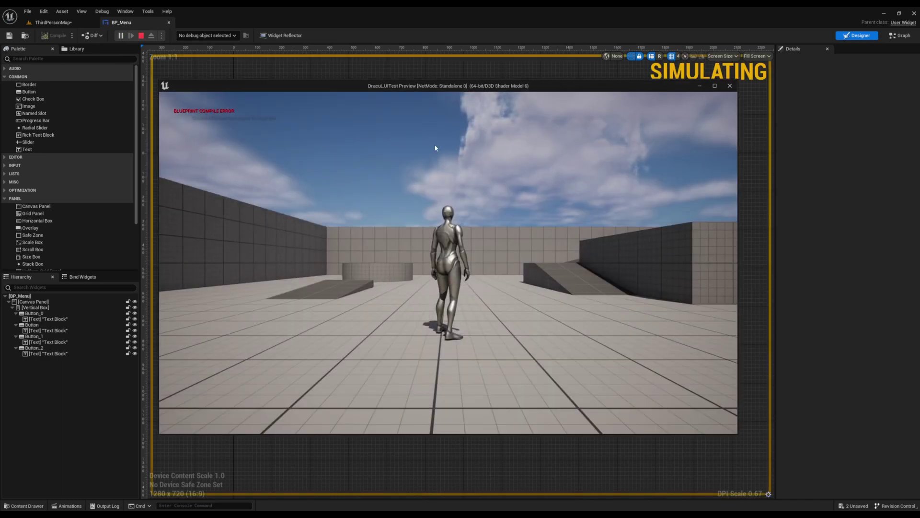
{"action": "left_click", "coordinate": [730, 87]}
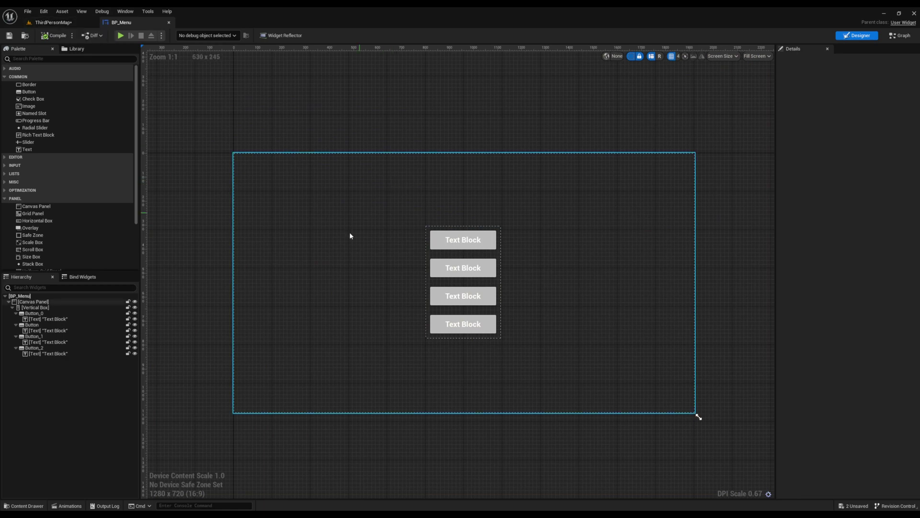
Switch to ThirdPersonMap and open its Level Blueprint from the Blueprints dropdown
{"action": "left_click", "coordinate": [56, 24]}
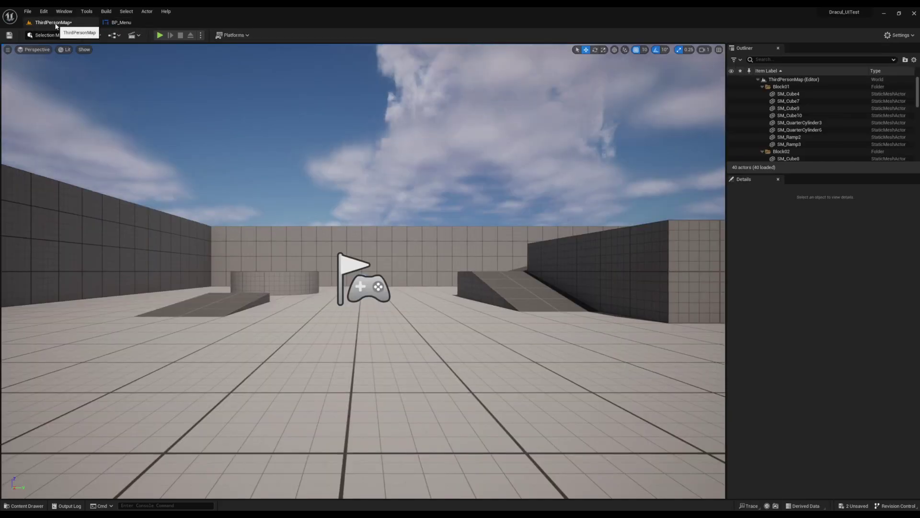
{"action": "left_click", "coordinate": [115, 35]}
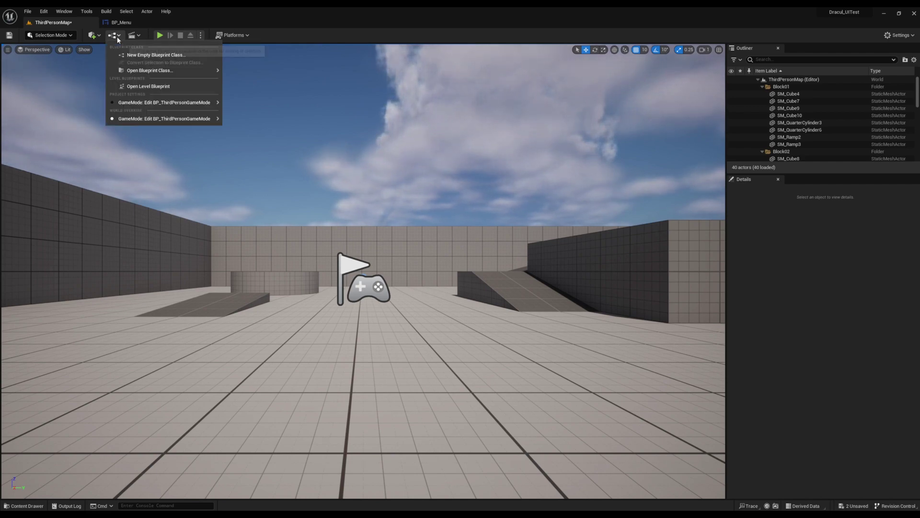
{"action": "left_click", "coordinate": [126, 86]}
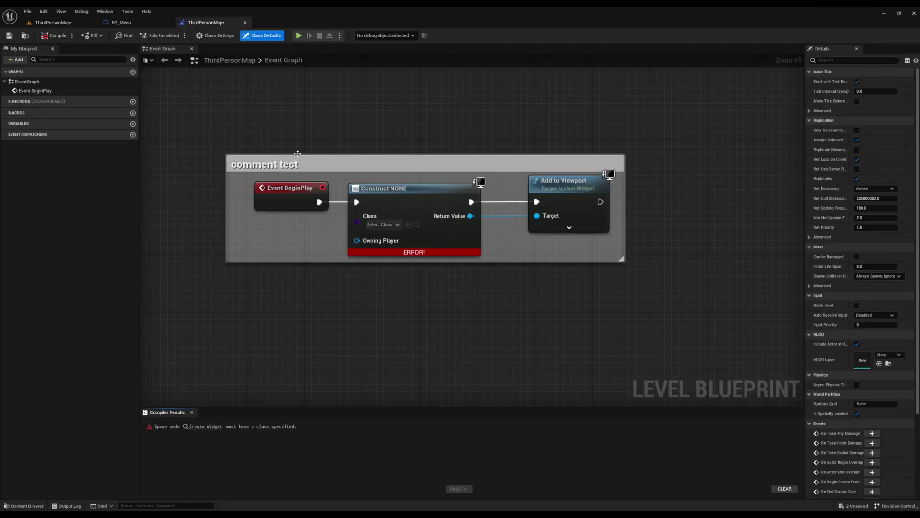
Delete the old comment and its nodes, then add an Event BeginPlay node
{"action": "left_click_drag", "start_coordinate": [192, 124], "coordinate": [676, 305]}
{"action": "key", "text": "Delete"}
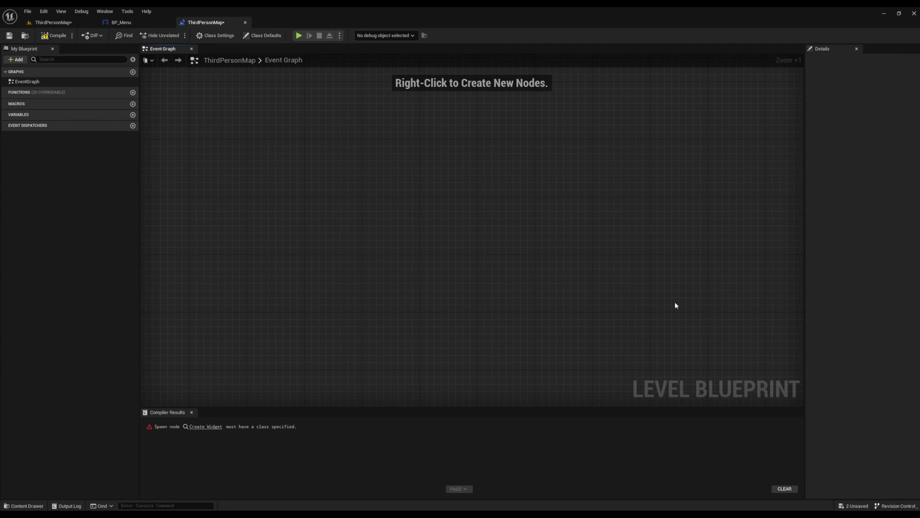
{"action": "right_click", "coordinate": [375, 208]}
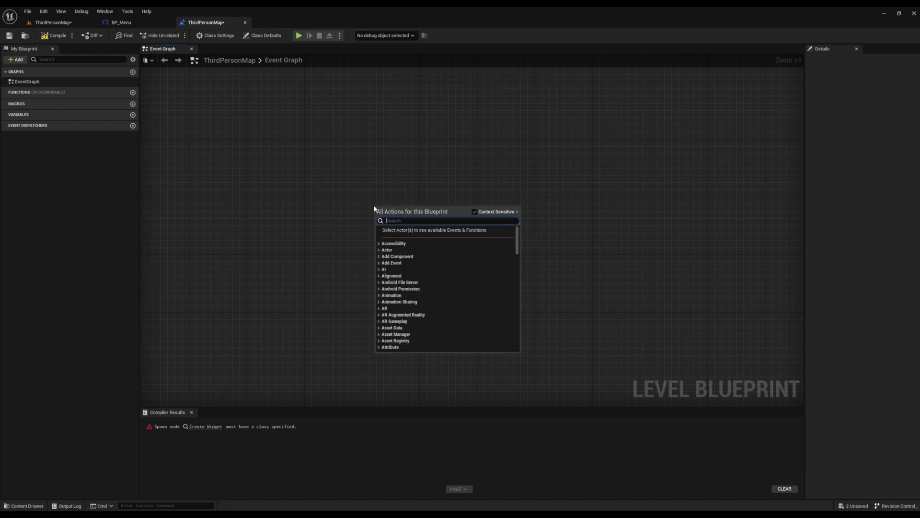
{"action": "type", "text": "event"}
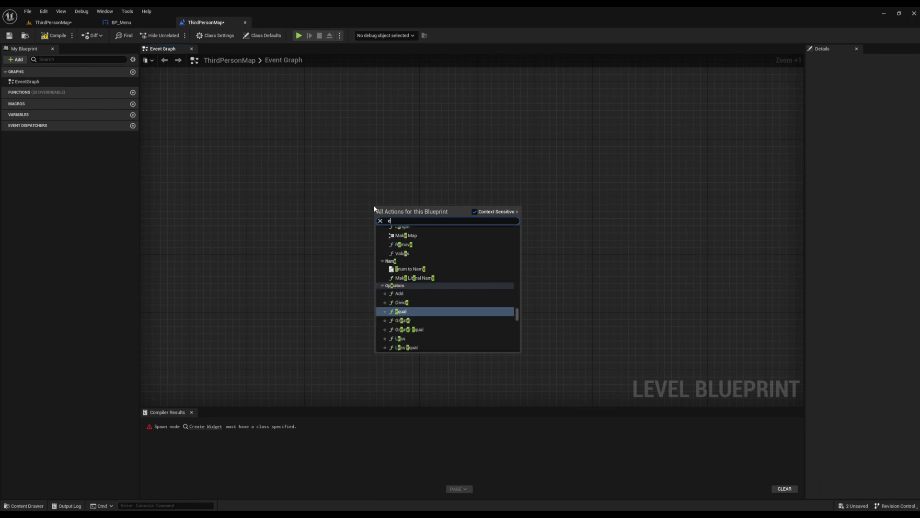
{"action": "key", "text": "Up"}
{"action": "key", "text": "Up"}
{"action": "key", "text": "Up"}
{"action": "key", "text": "Up"}
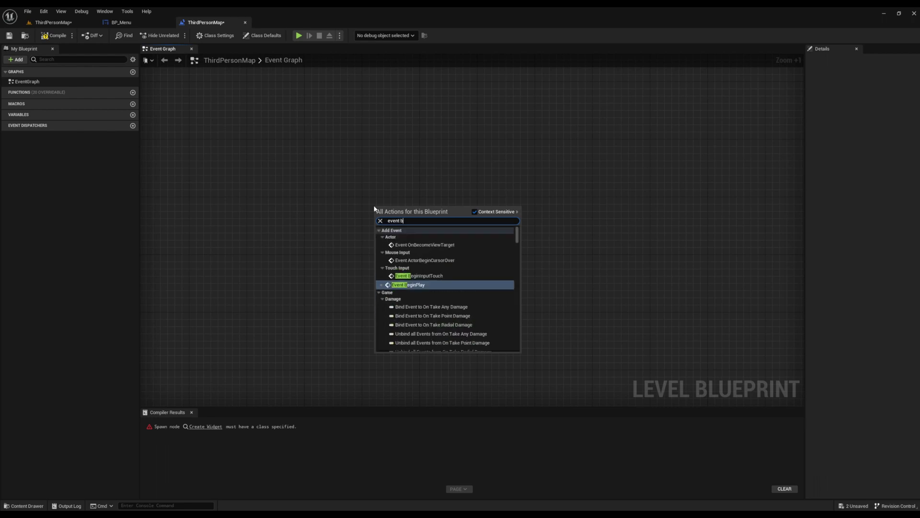
{"action": "key", "text": "Return"}
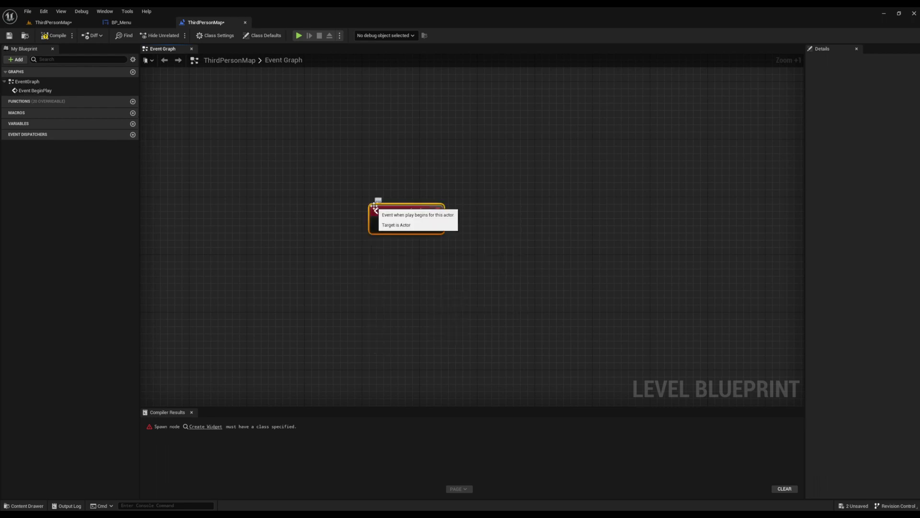
Add a Create Widget node wired from Event BeginPlay's exec pin
{"action": "left_click_drag", "start_coordinate": [374, 207], "coordinate": [361, 249]}
{"action": "type", "text": "create wi"}
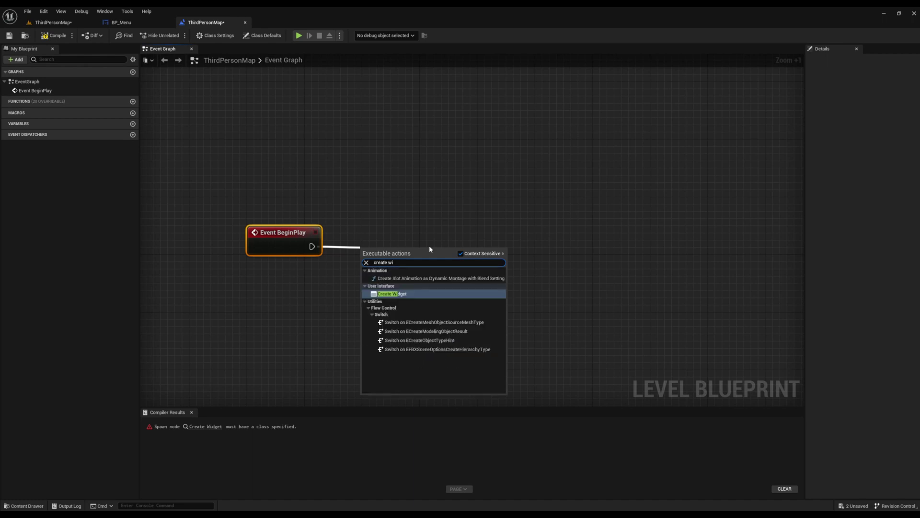
{"action": "key", "text": "Return"}
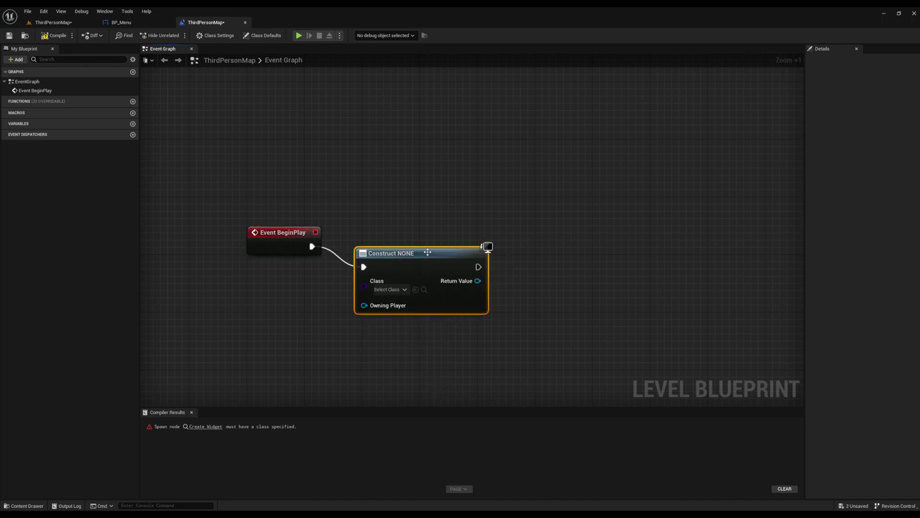
Set the Create Widget node's class to BP_Menu
{"action": "left_click", "coordinate": [397, 268]}
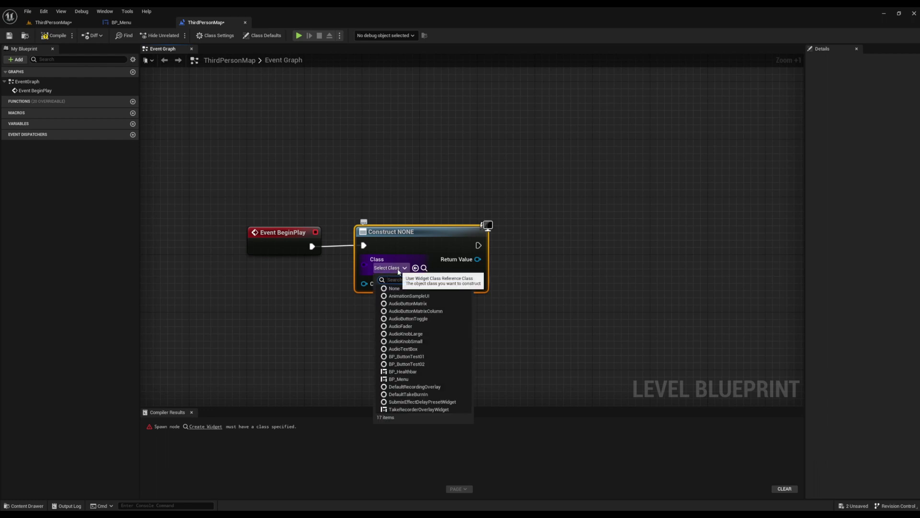
{"action": "type", "text": "BP_"}
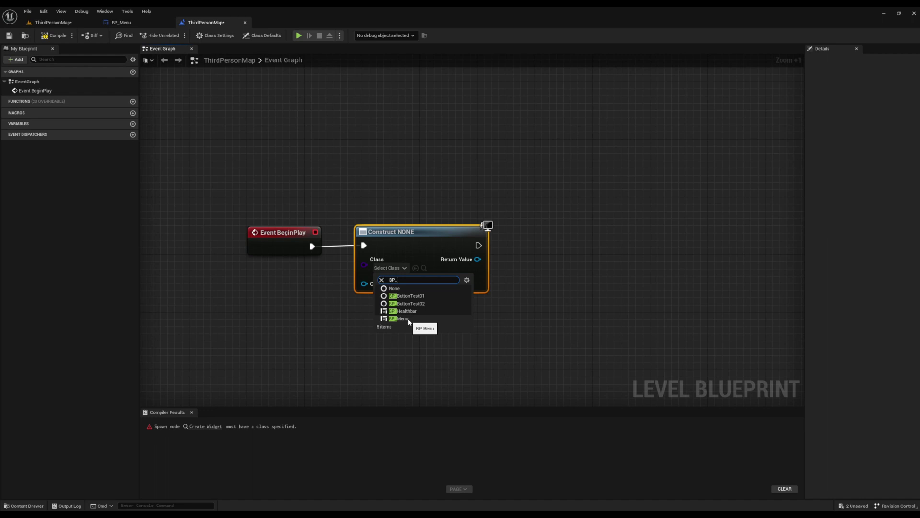
{"action": "left_click", "coordinate": [405, 319]}
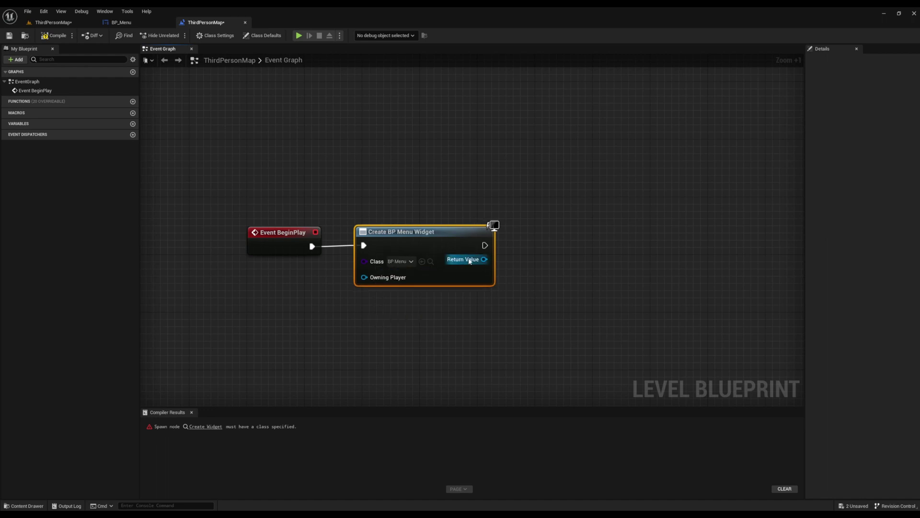
Drag a wire from the Return Value and search for 'add to'
{"action": "left_click_drag", "start_coordinate": [484, 259], "coordinate": [545, 262]}
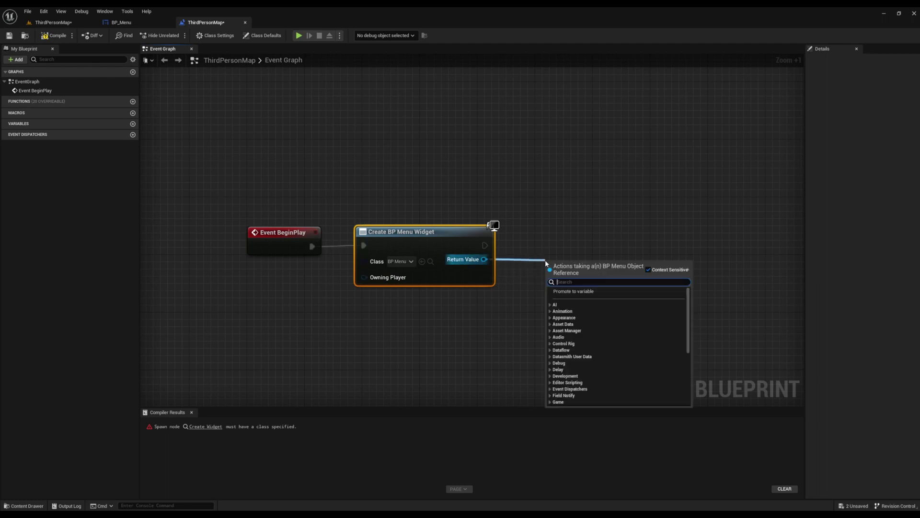
{"action": "type", "text": "adxd"}
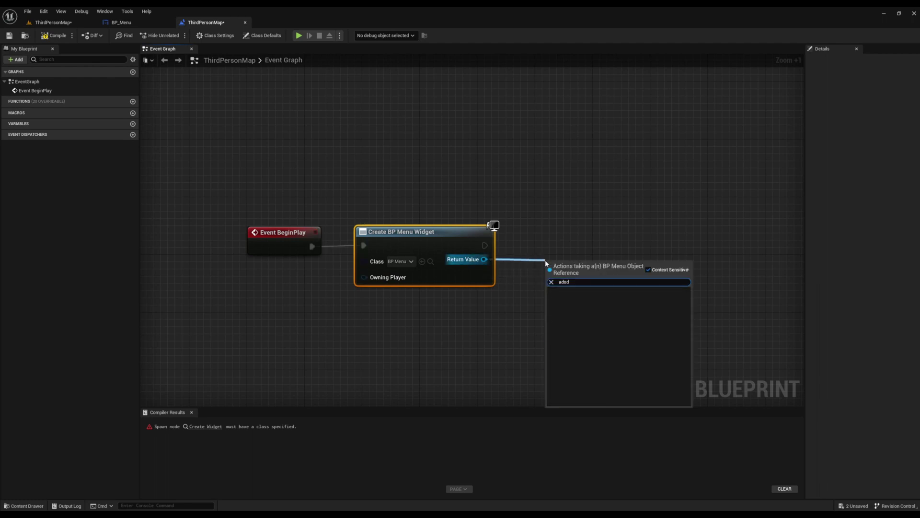
{"action": "key", "text": "BackSpace"}
{"action": "type", "text": "d to"}
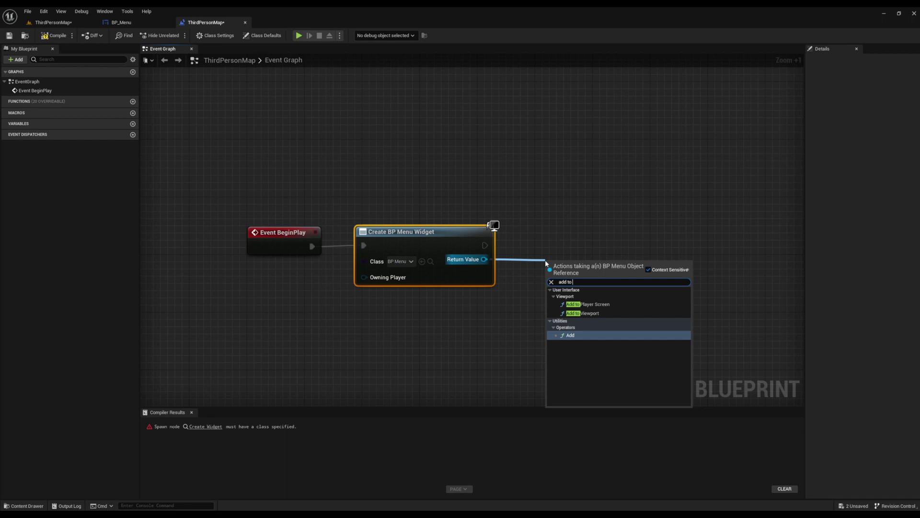
Add the Add to Viewport node, then straighten and reposition all three nodes, reselecting them
{"action": "left_click", "coordinate": [589, 313]}
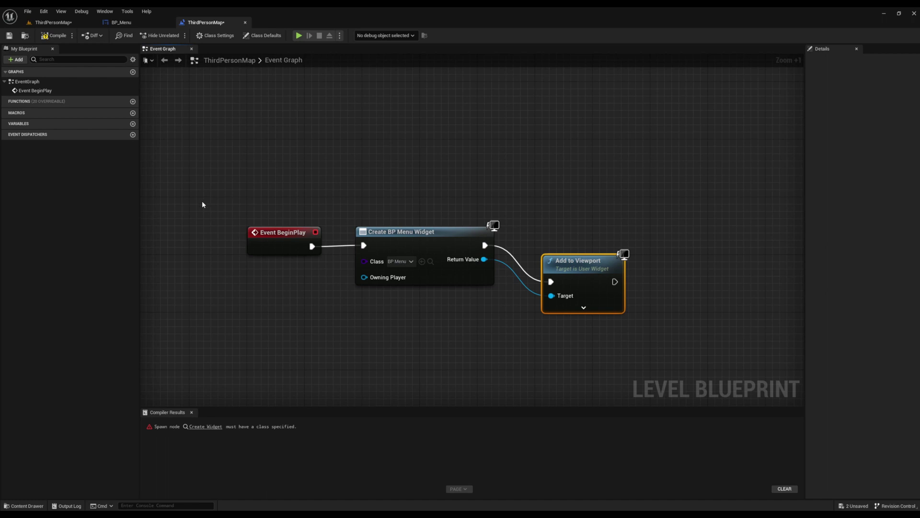
{"action": "left_click_drag", "start_coordinate": [201, 202], "coordinate": [692, 342]}
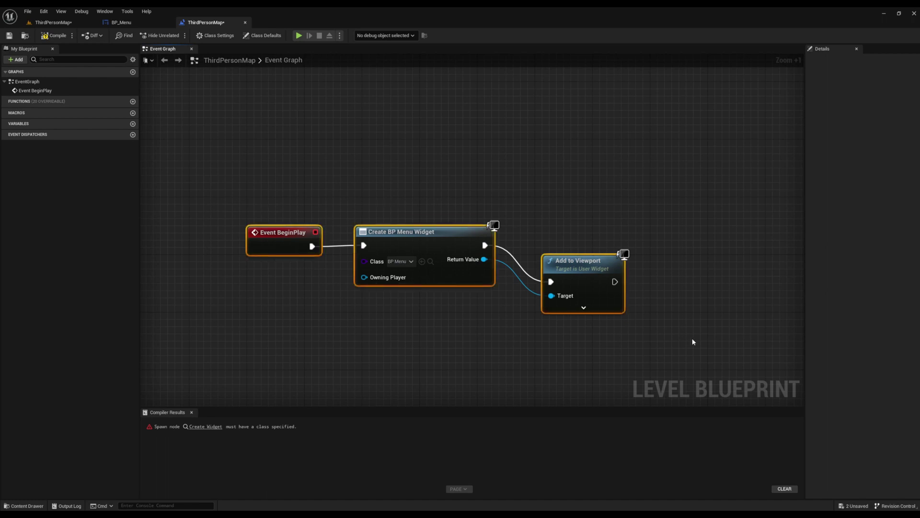
{"action": "key", "text": "q"}
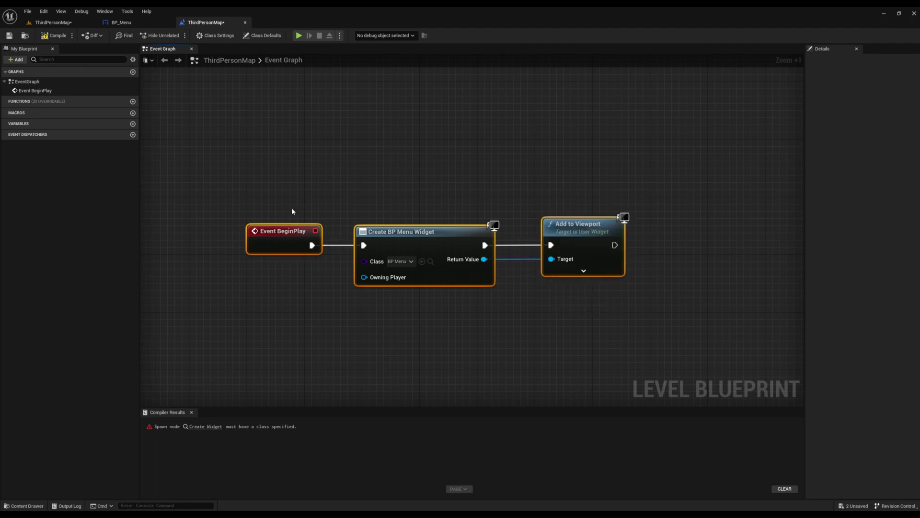
{"action": "left_click_drag", "start_coordinate": [405, 242], "coordinate": [469, 259]}
{"action": "left_click", "coordinate": [506, 171]}
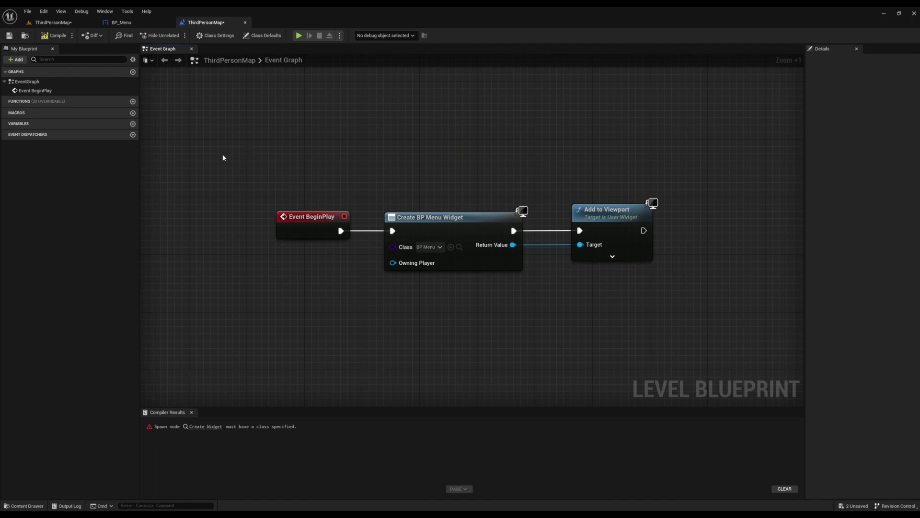
{"action": "left_click_drag", "start_coordinate": [213, 150], "coordinate": [725, 308]}
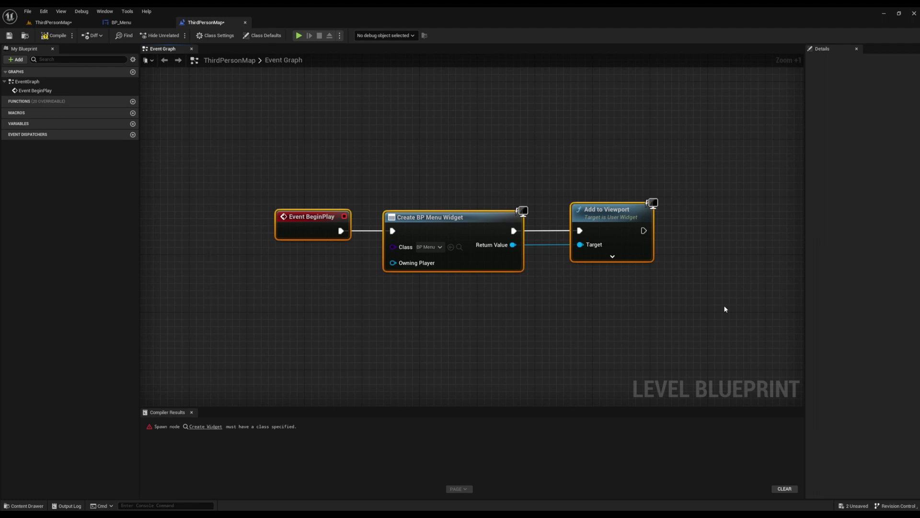
Wrap the selected nodes in a comment titled 'menu shows on event play in scene'
{"action": "key", "text": "c"}
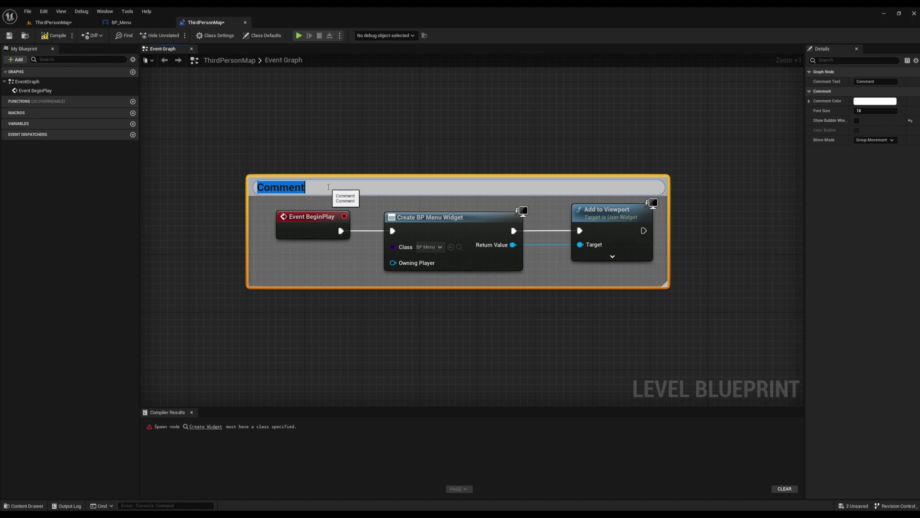
{"action": "type", "text": "men"}
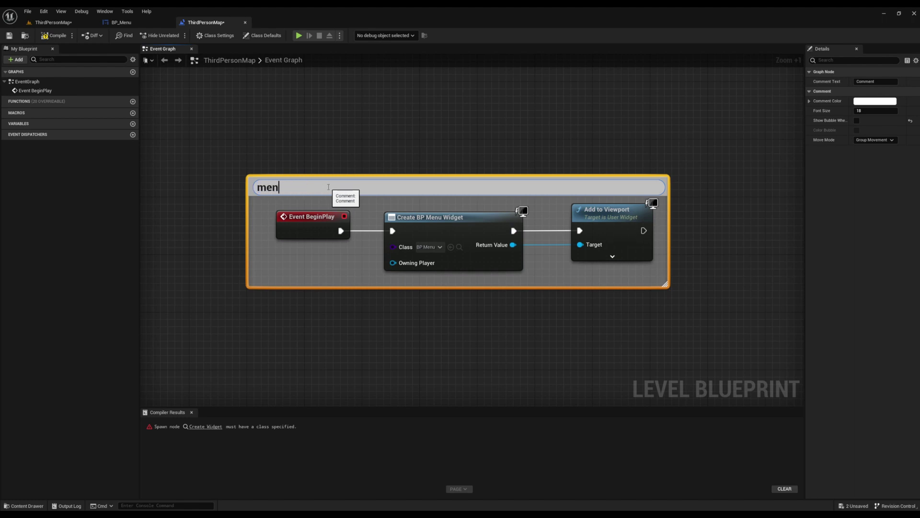
{"action": "type", "text": "u shows on even"}
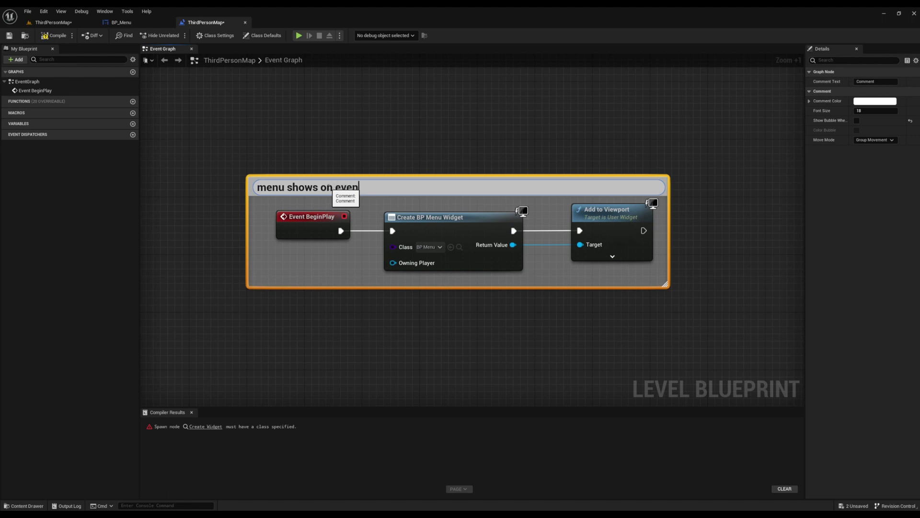
{"action": "type", "text": "t play in scene"}
{"action": "key", "text": "Return"}
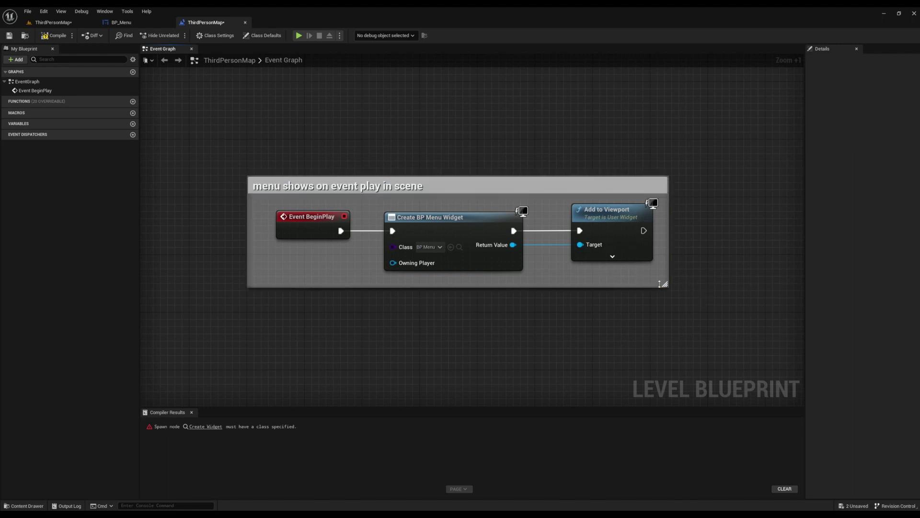
Color the comment purple and compile the level blueprint
{"action": "left_click", "coordinate": [434, 187]}
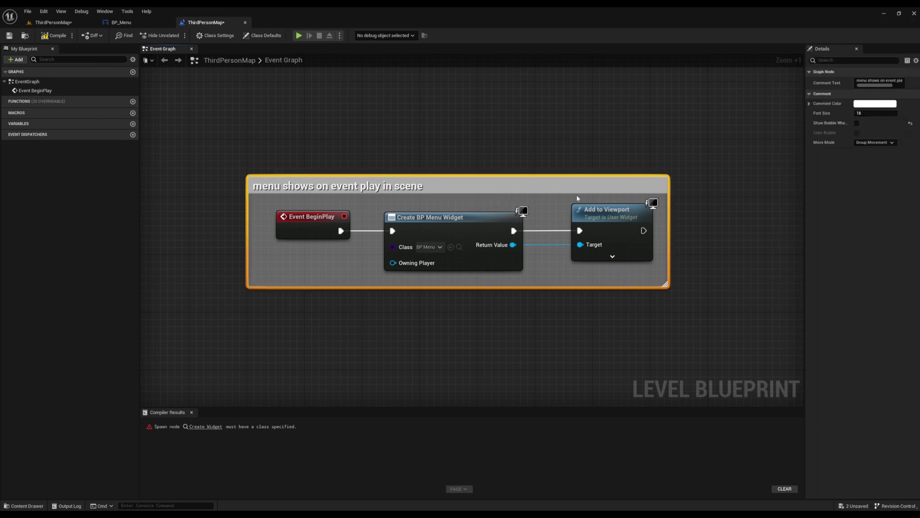
{"action": "left_click", "coordinate": [868, 104]}
{"action": "mouse_move", "coordinate": [748, 154]}
{"action": "left_mouse_down"}
{"action": "mouse_move", "coordinate": [743, 143]}
{"action": "mouse_move", "coordinate": [744, 150]}
{"action": "left_mouse_up"}
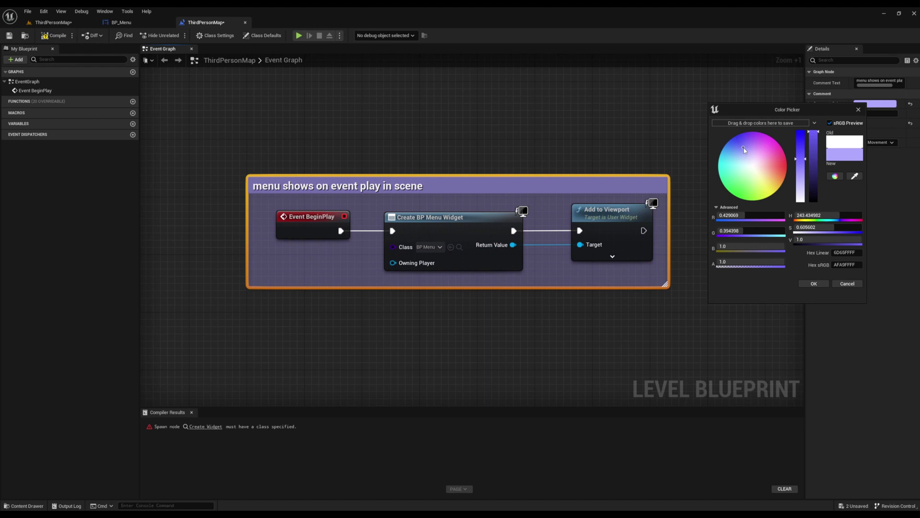
{"action": "left_click", "coordinate": [814, 283]}
{"action": "left_click", "coordinate": [772, 307]}
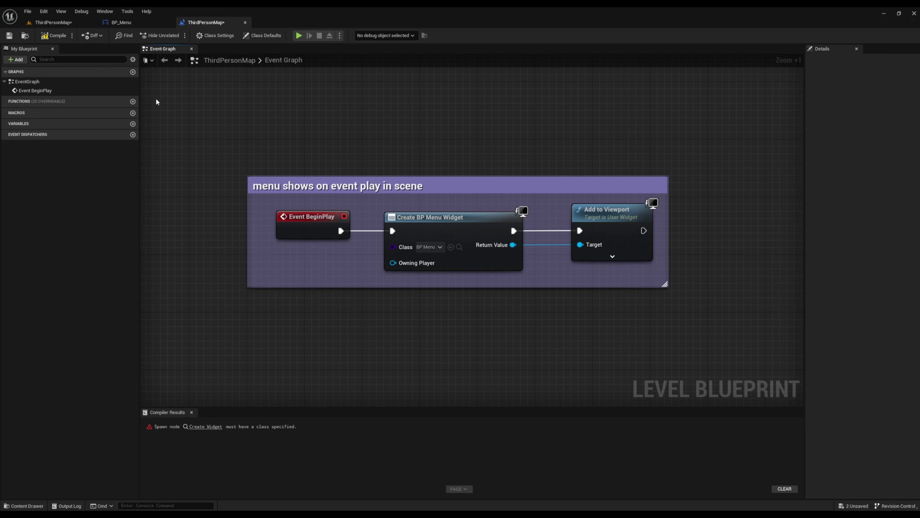
{"action": "left_click", "coordinate": [55, 36]}
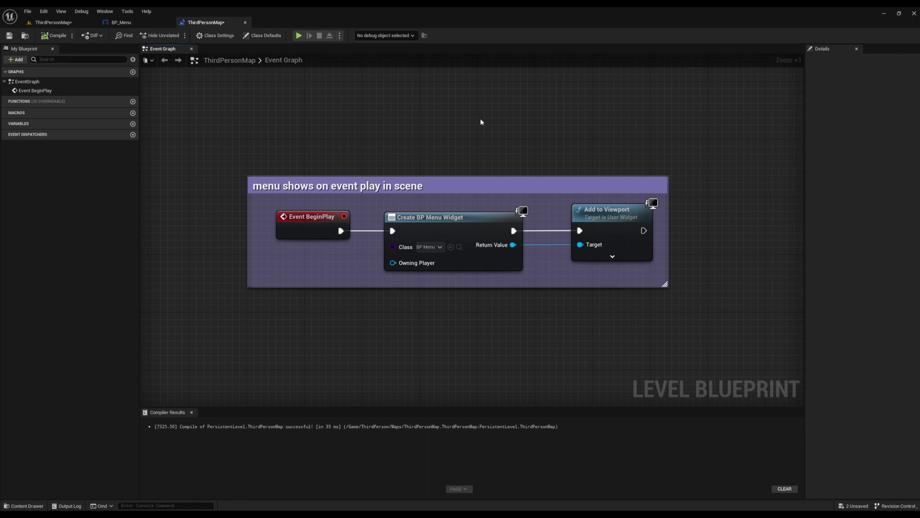
Play ThirdPersonMap to check the four-button menu appears, then stop the session
{"action": "left_click", "coordinate": [132, 24]}
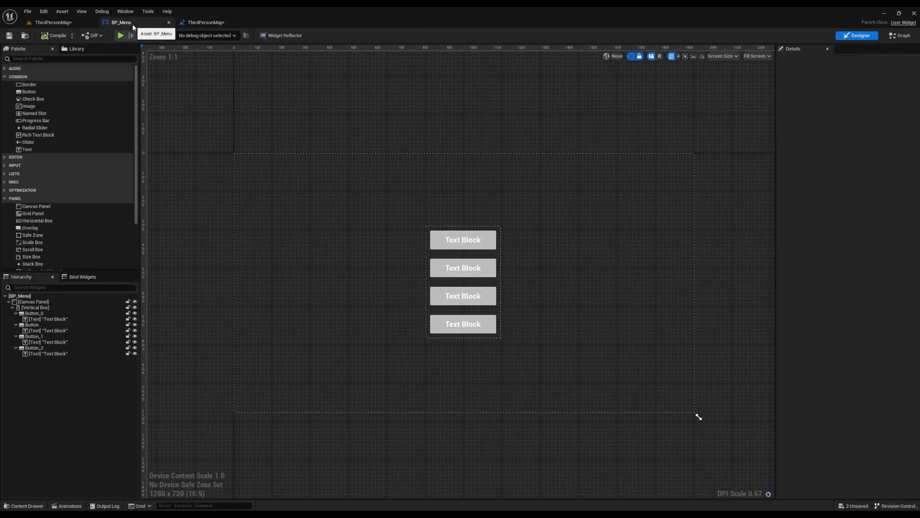
{"action": "left_click", "coordinate": [70, 24]}
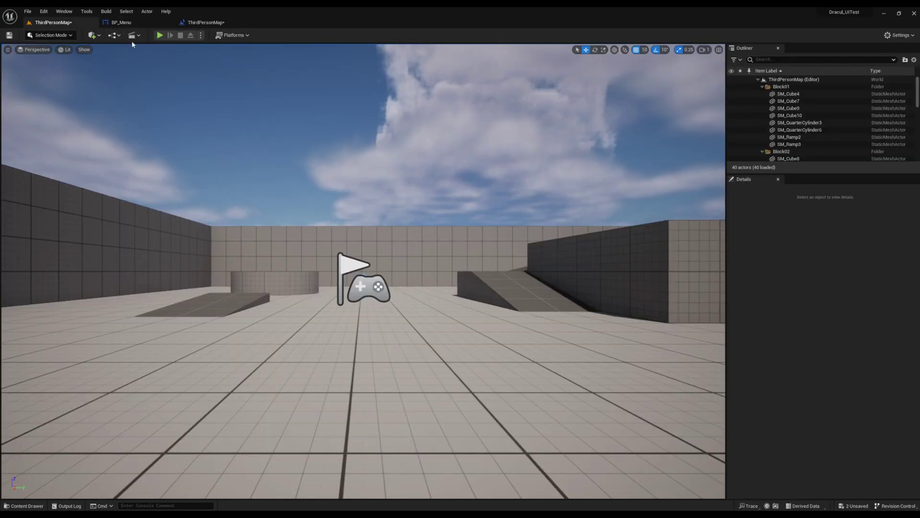
{"action": "left_click", "coordinate": [161, 35]}
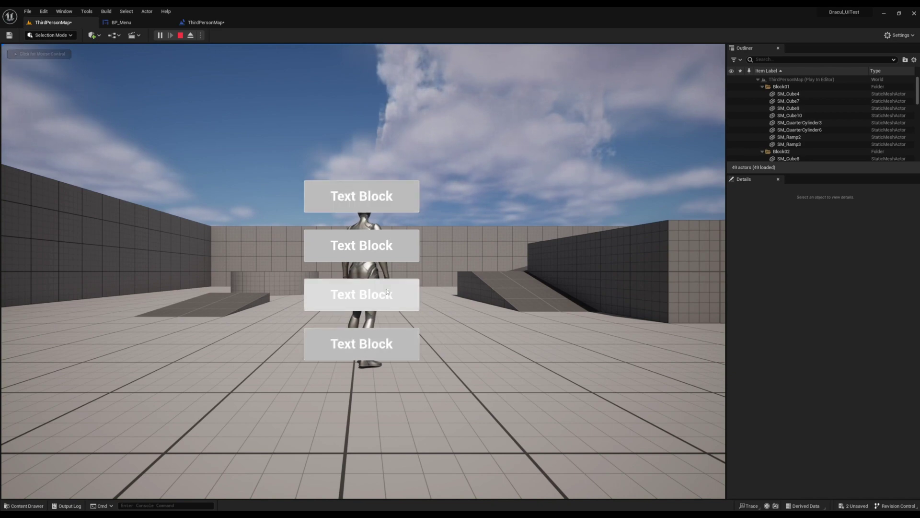
{"action": "left_click", "coordinate": [382, 215]}
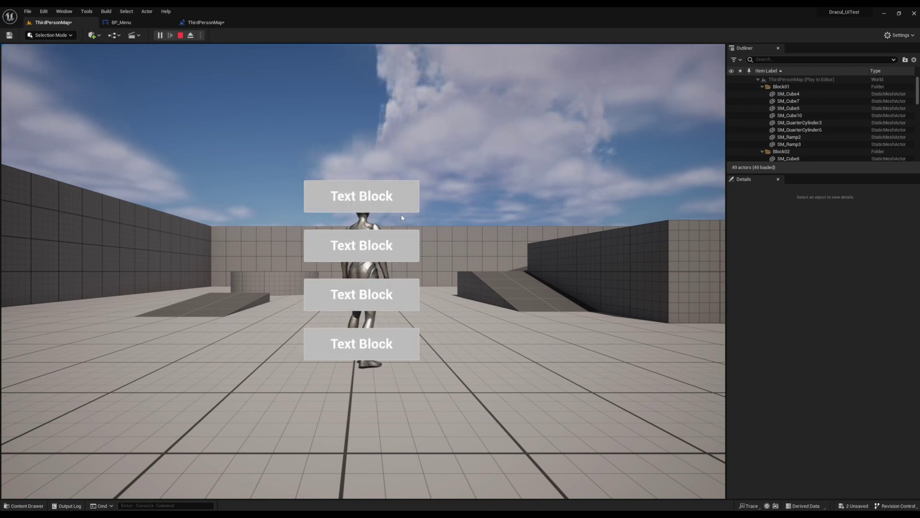
{"action": "left_click", "coordinate": [181, 36]}
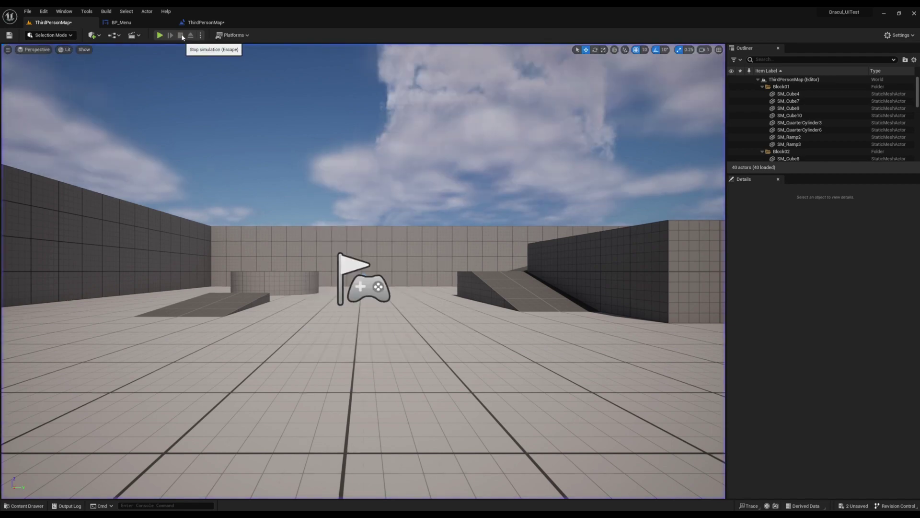
In the BP_Menu designer, select all four menu buttons
{"action": "left_click", "coordinate": [134, 23]}
{"action": "left_click", "coordinate": [463, 239]}
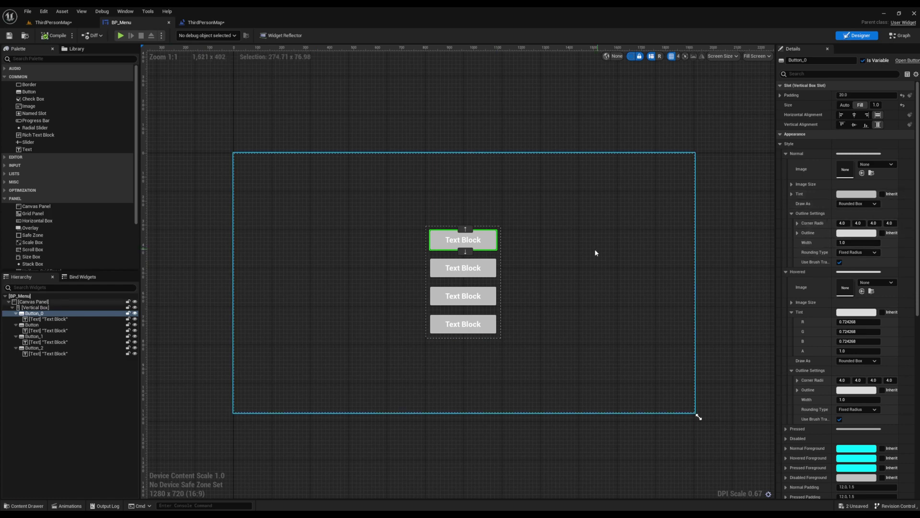
{"action": "left_click", "coordinate": [493, 271], "text": "ctrl"}
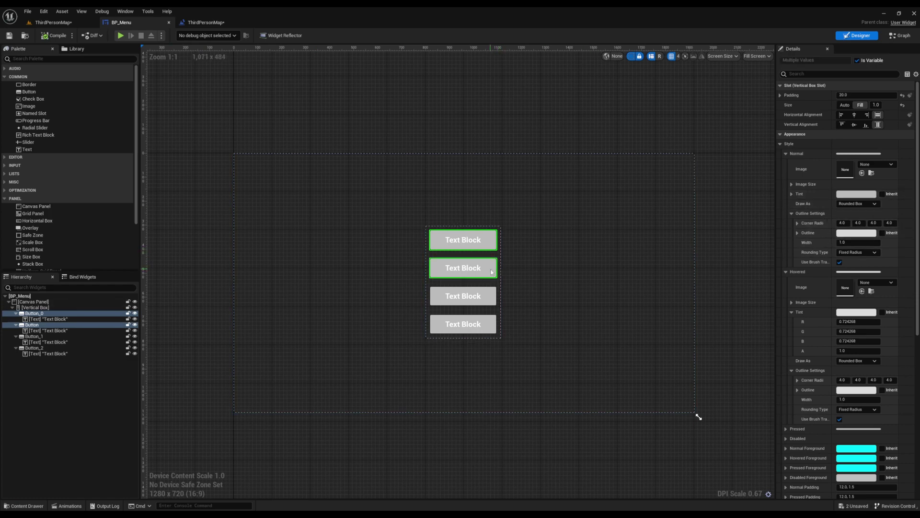
{"action": "left_click", "coordinate": [486, 294], "text": "ctrl"}
{"action": "left_click", "coordinate": [488, 322], "text": "ctrl"}
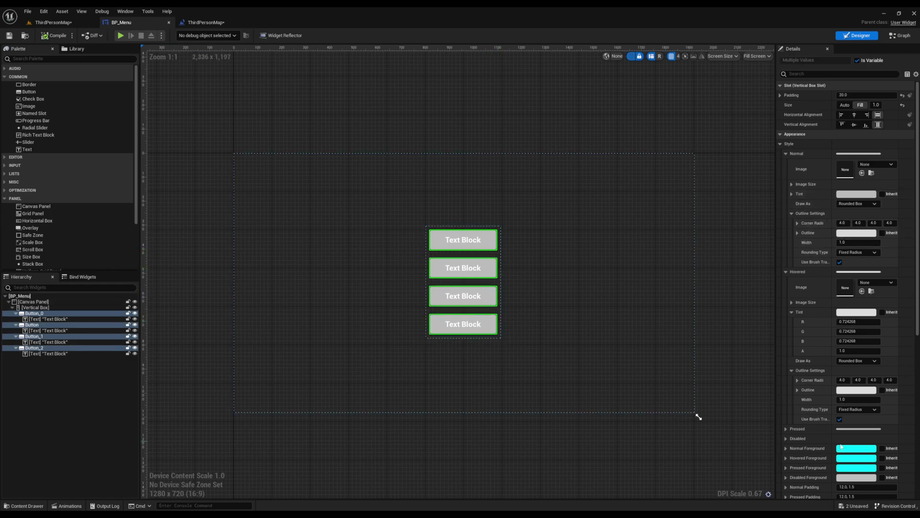
Set the buttons' Hovered tint to lavender (R 0.457, B 0.724) and compile BP_Menu
{"action": "left_click_drag", "start_coordinate": [775, 292], "coordinate": [712, 291]}
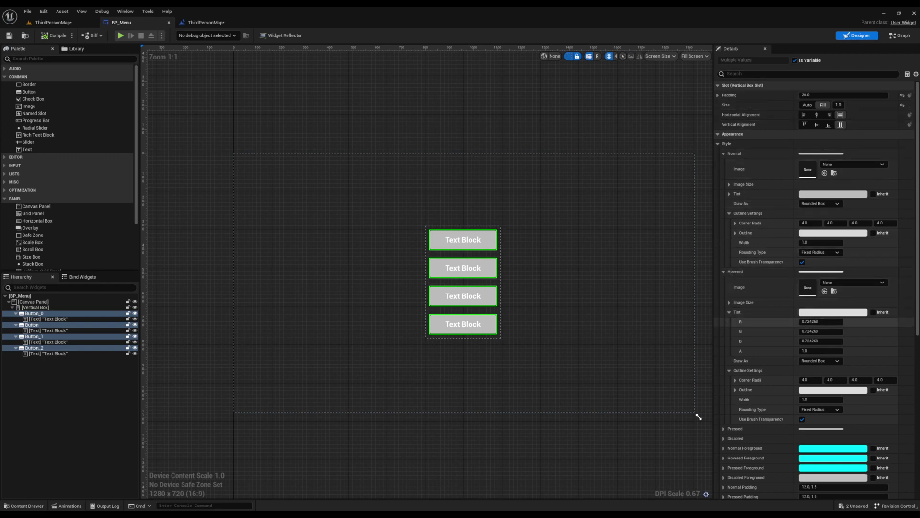
{"action": "left_click", "coordinate": [833, 312]}
{"action": "left_click_drag", "start_coordinate": [722, 390], "coordinate": [706, 358]}
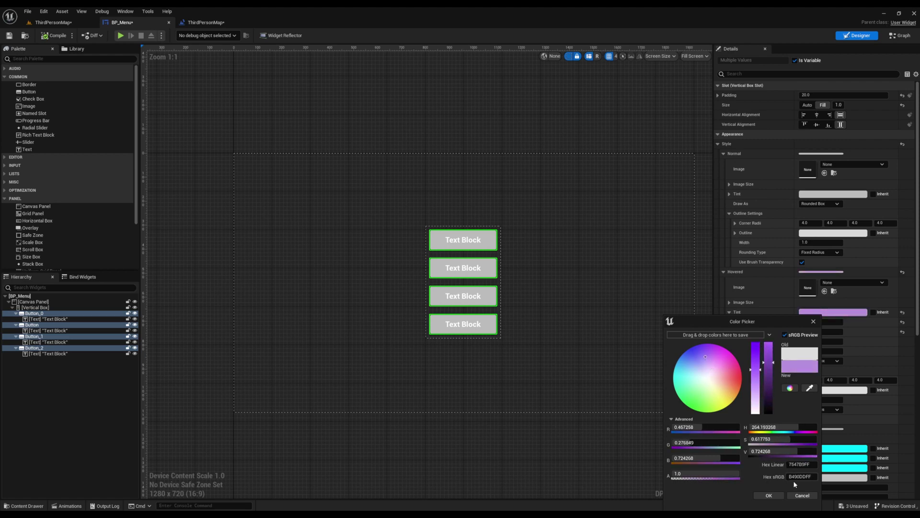
{"action": "left_click", "coordinate": [769, 495]}
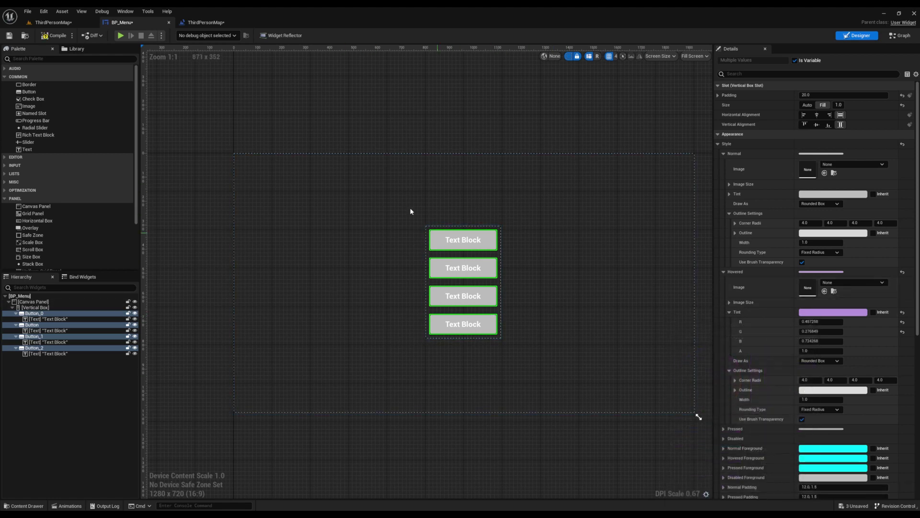
{"action": "left_click", "coordinate": [53, 36]}
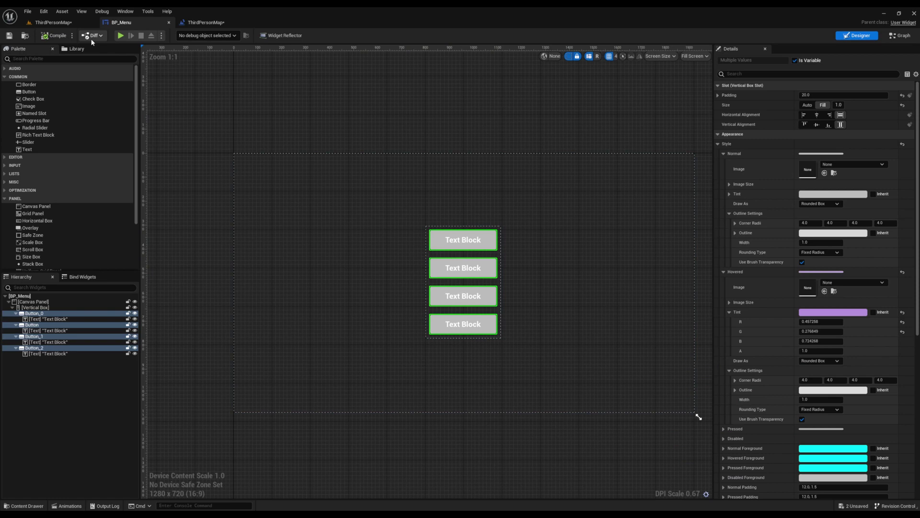
{"action": "left_click", "coordinate": [120, 35]}
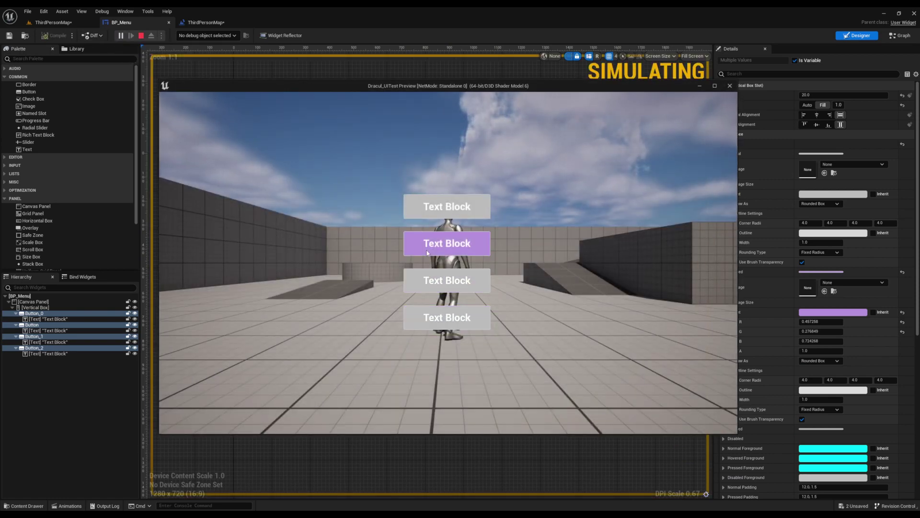
{"action": "left_click", "coordinate": [730, 87]}
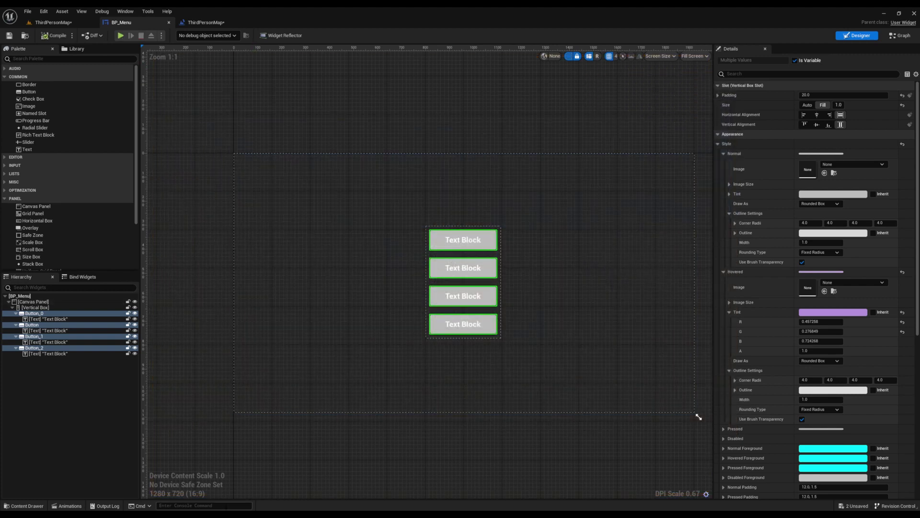
{"action": "key", "text": "alt+Tab"}
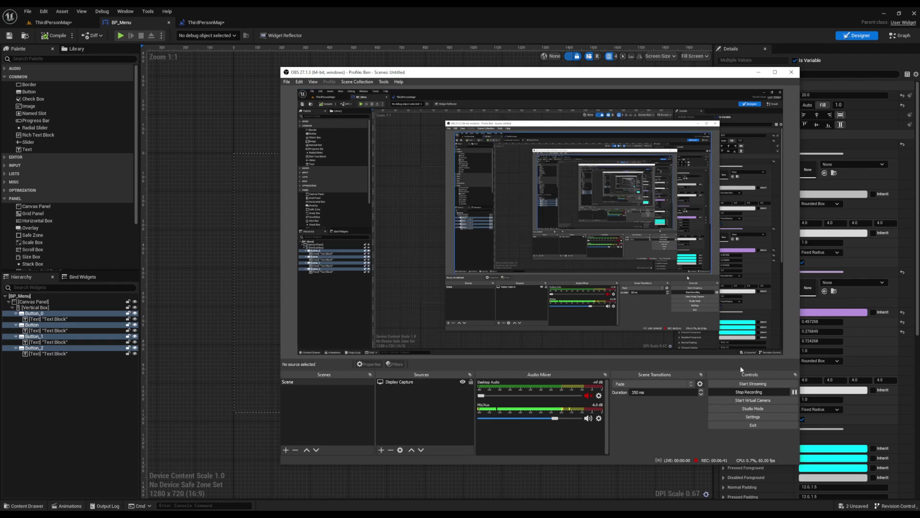